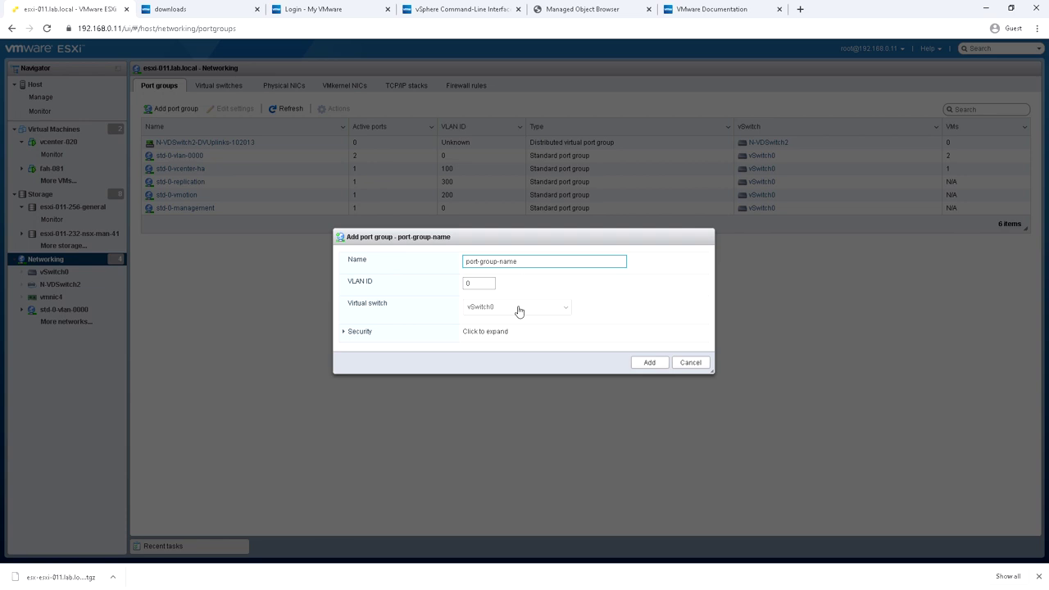
Try VLAN ID 100 for a new port group, expand its security options, and discard the port group.
left_click(520, 312)
left_click(465, 283)
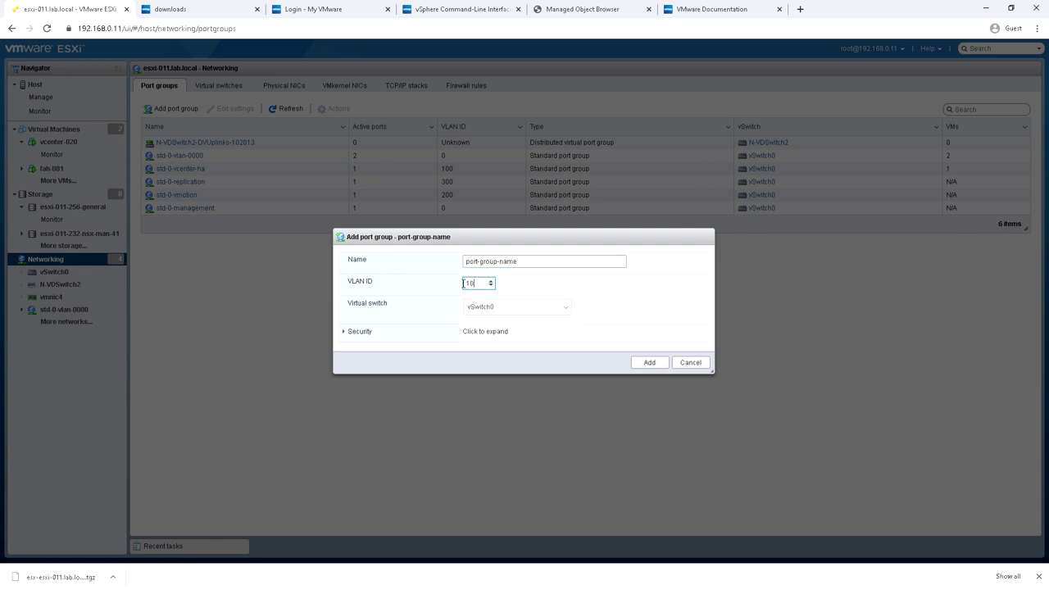
left_click(343, 331)
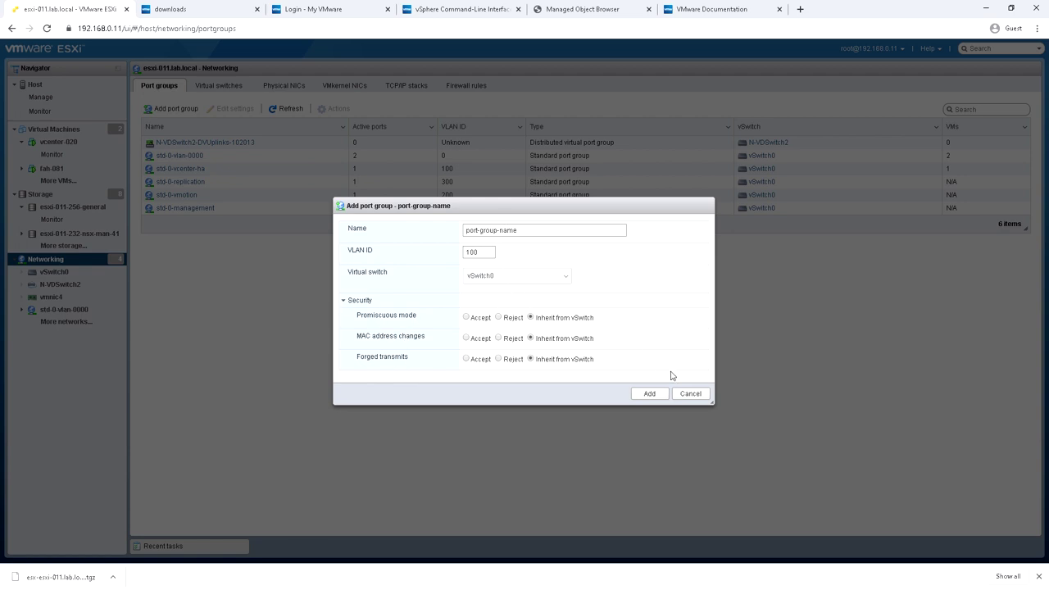
left_click(690, 394)
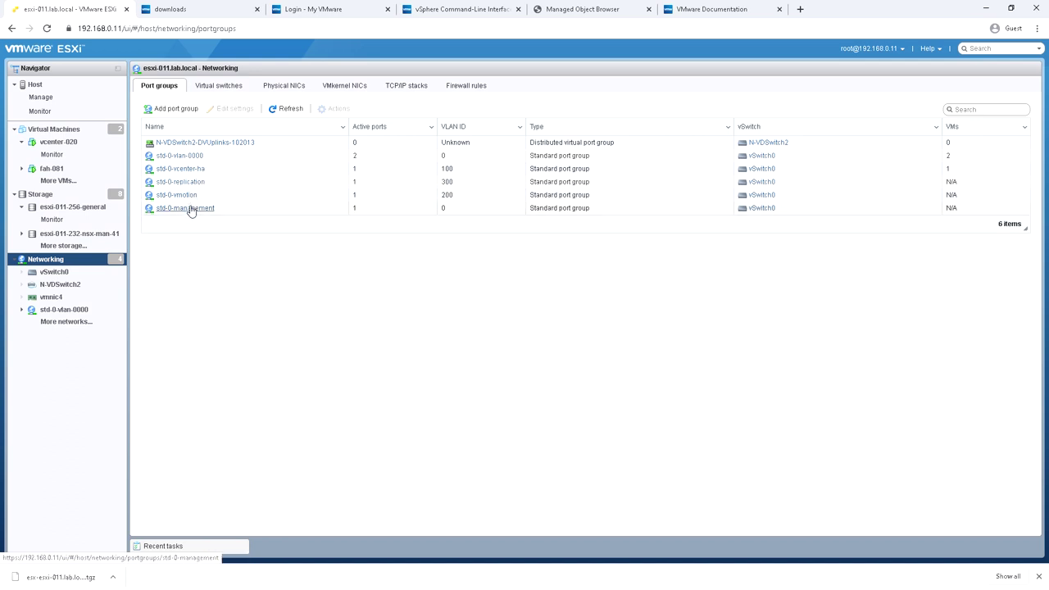
Open the std-0-vlan-0000 port group, review its security, NIC teaming and traffic shaping settings without saving, and check its available actions.
left_click(192, 156)
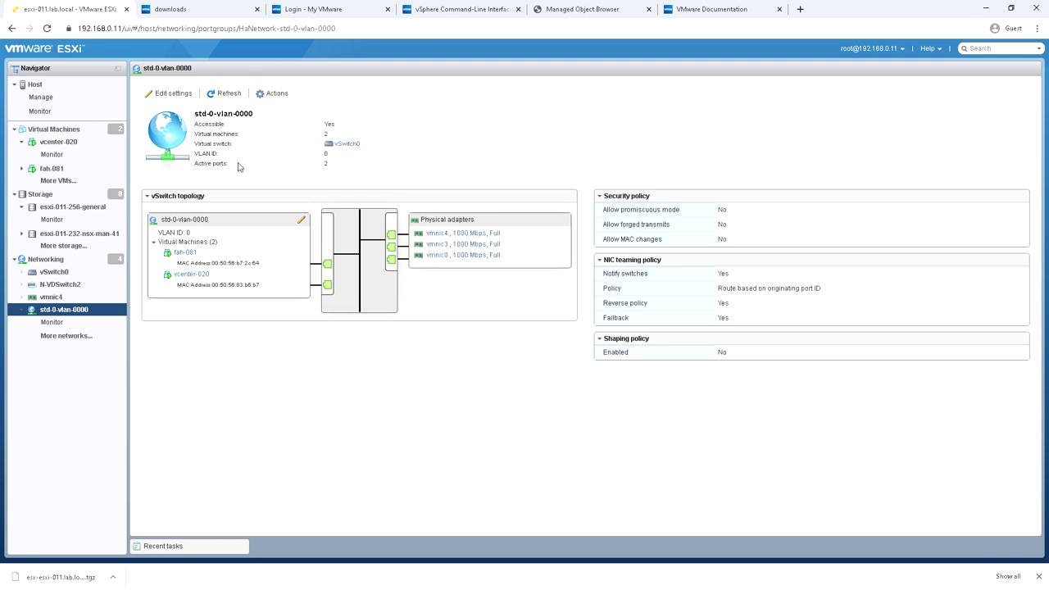
left_click(163, 95)
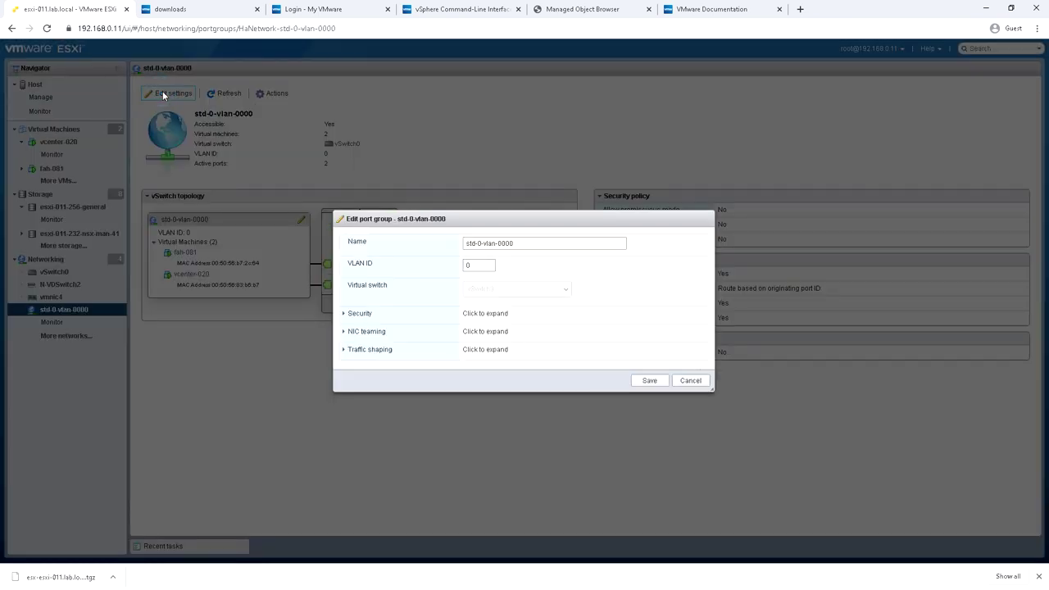
left_click(347, 317)
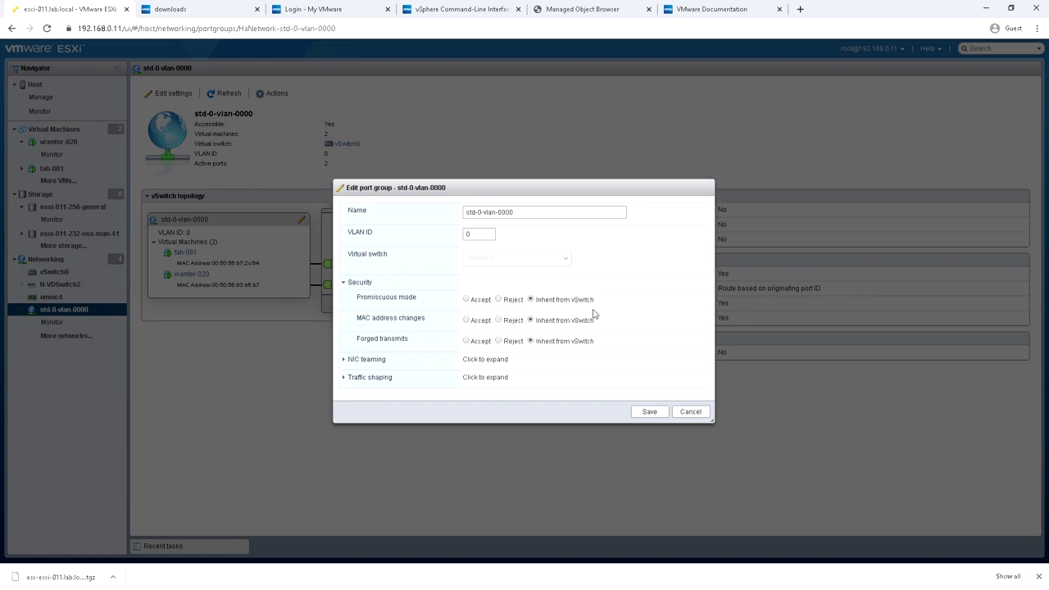
left_click(345, 361)
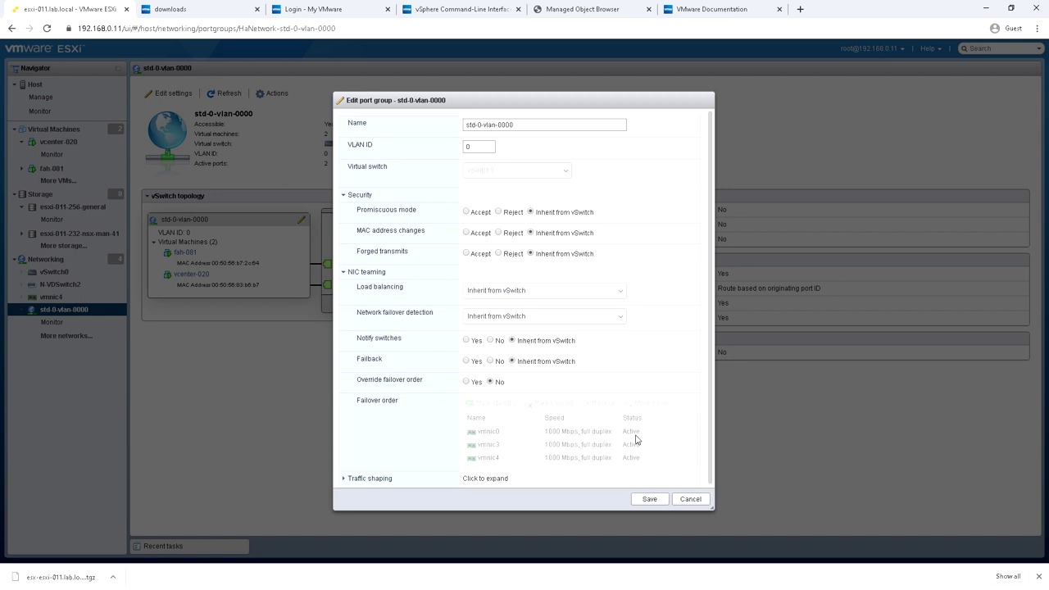
scroll(485, 435, "down", 1)
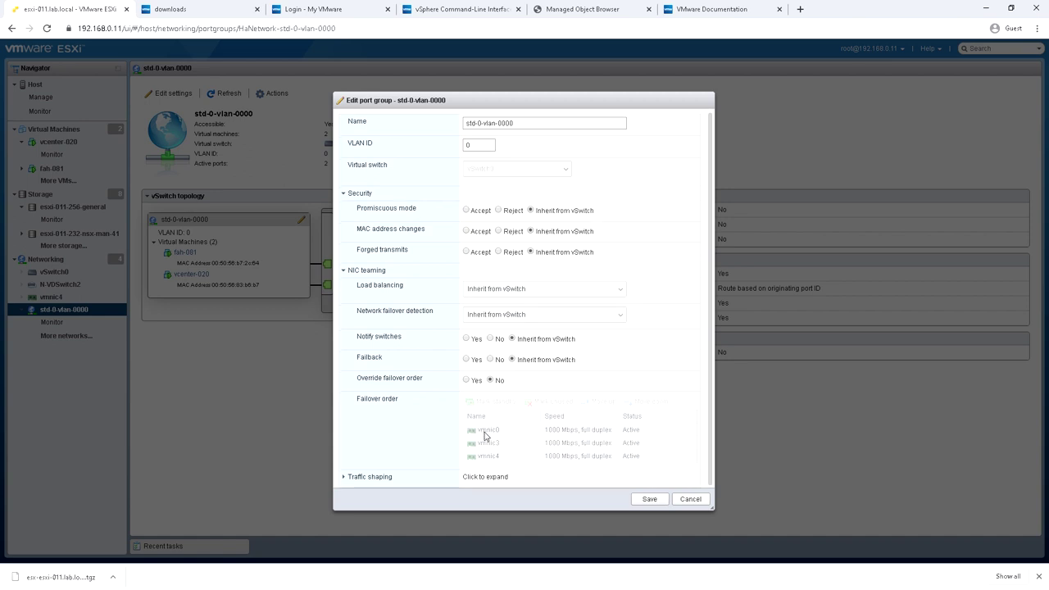
left_click(343, 477)
scroll(565, 421, "down", 3)
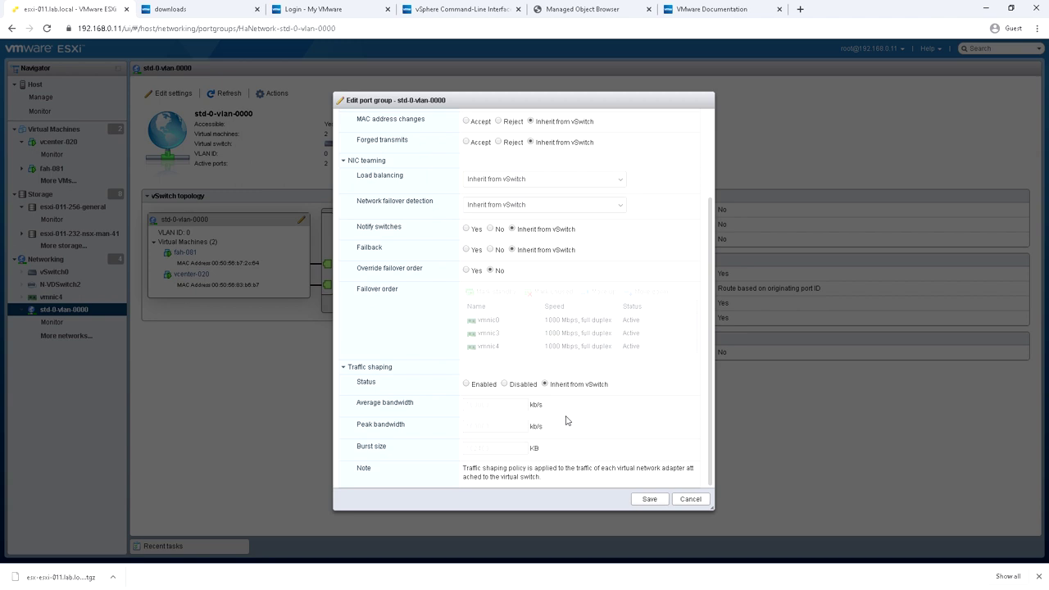
left_click(690, 498)
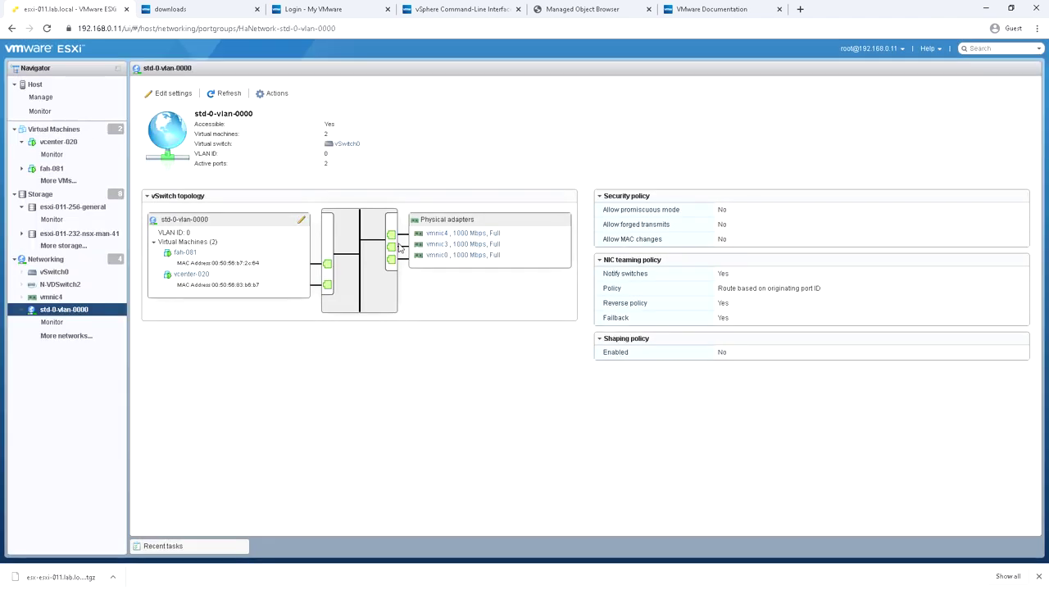
left_click(275, 94)
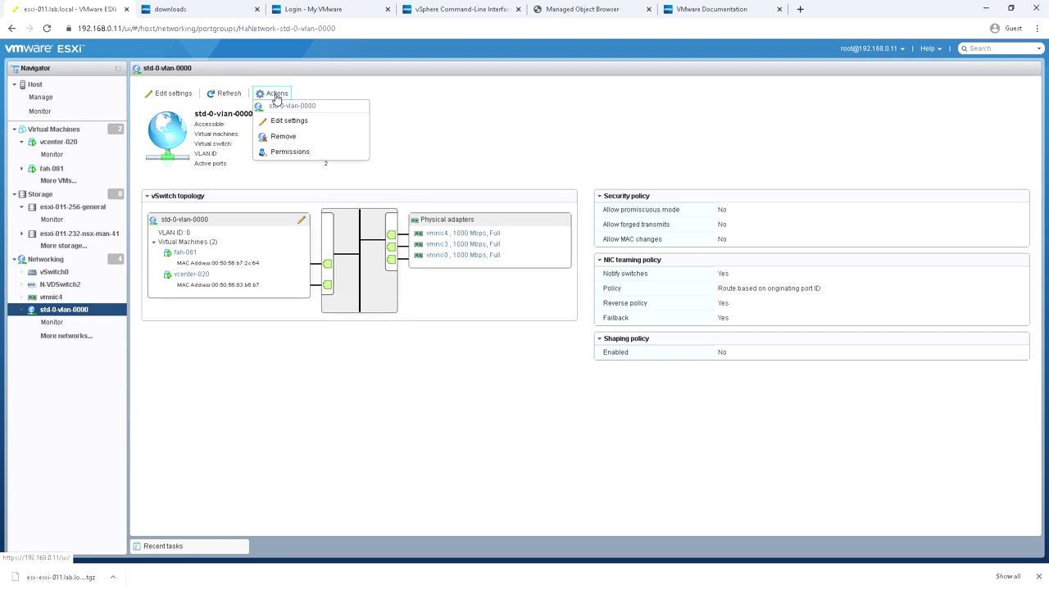
left_click(448, 123)
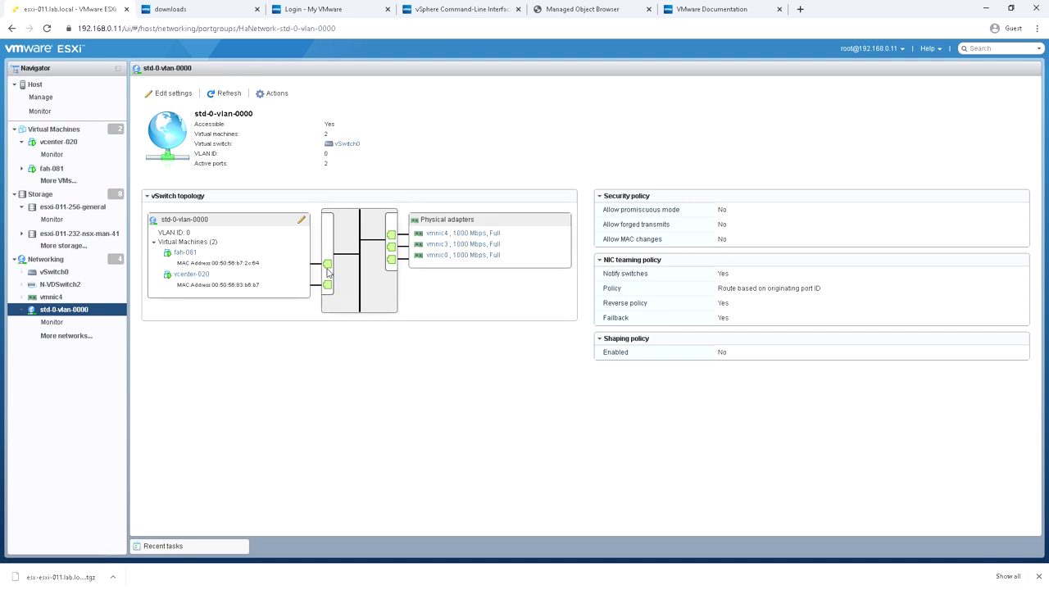
Examine physical adapter vmnic4's details, including the Cisco Discovery Protocol hardware platform and the discovered subnets.
left_click(481, 234)
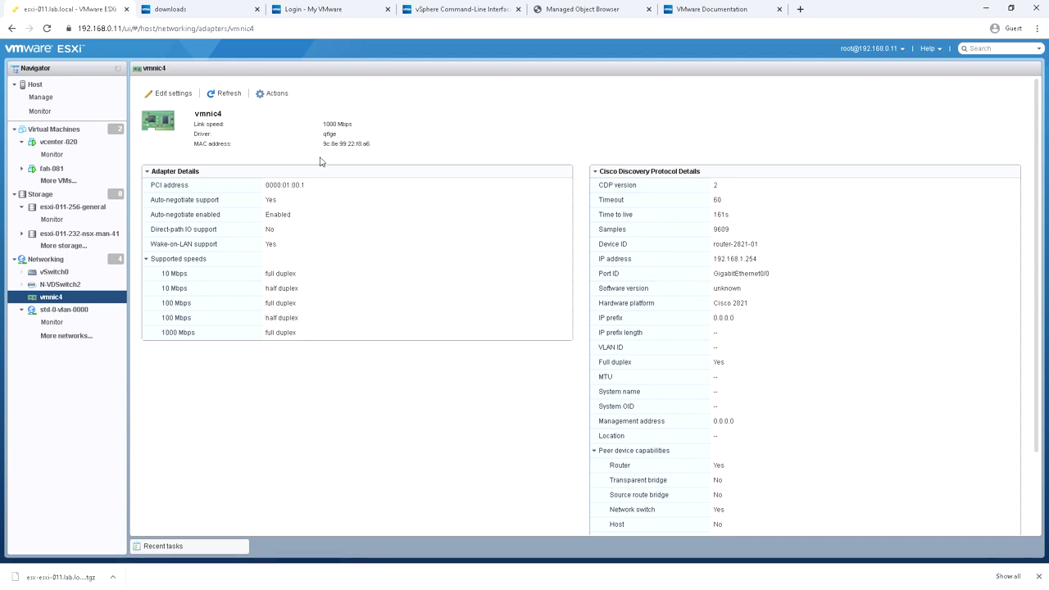
scroll(901, 279, "down", 3)
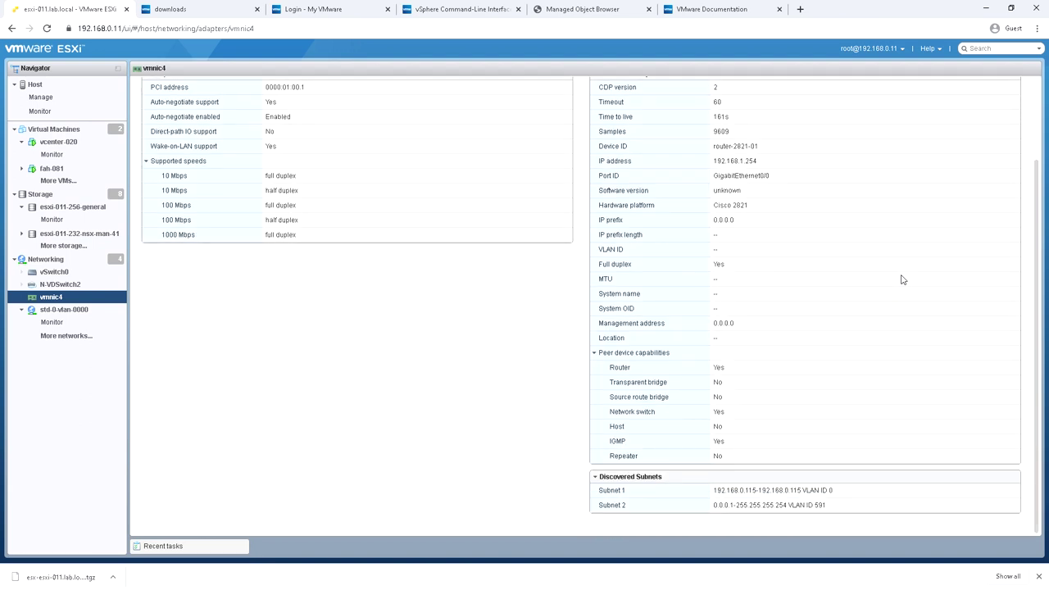
scroll(902, 280, "up", 3)
left_click_drag(751, 304, 720, 303)
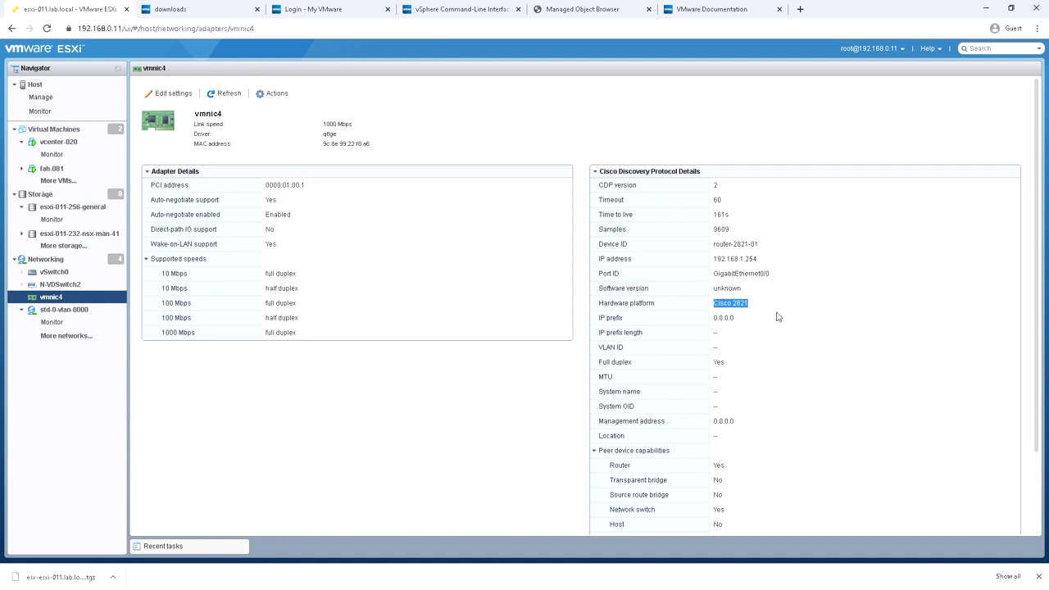
scroll(803, 316, "down", 3)
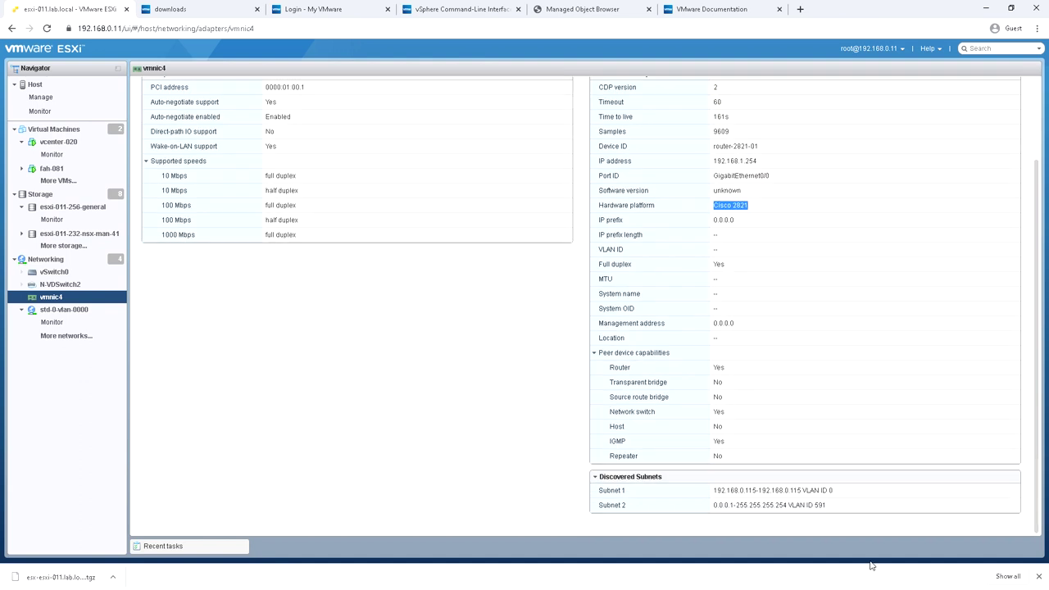
left_click_drag(836, 510, 586, 495)
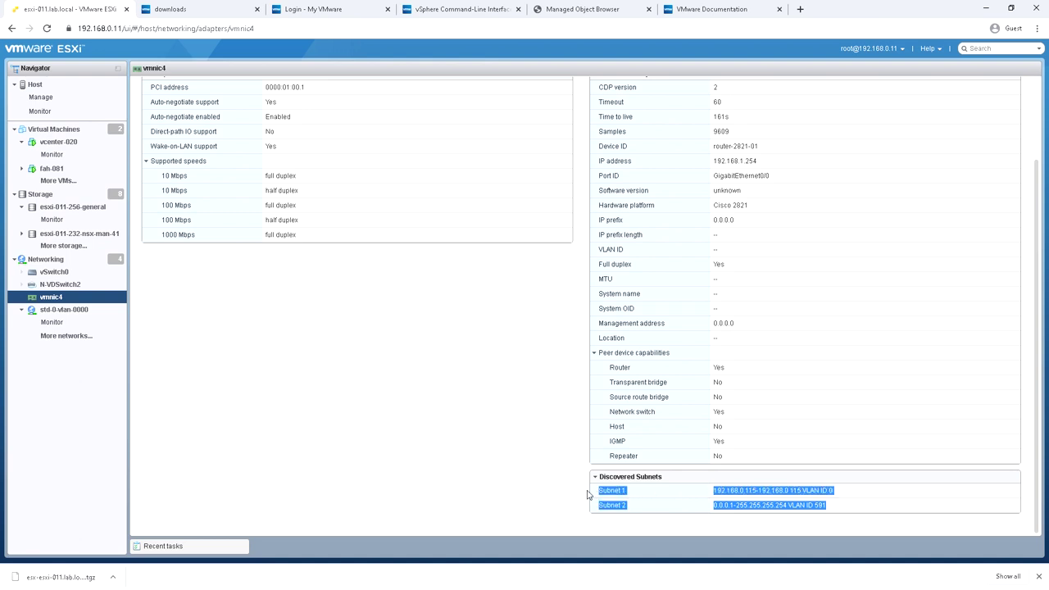
left_click(883, 505)
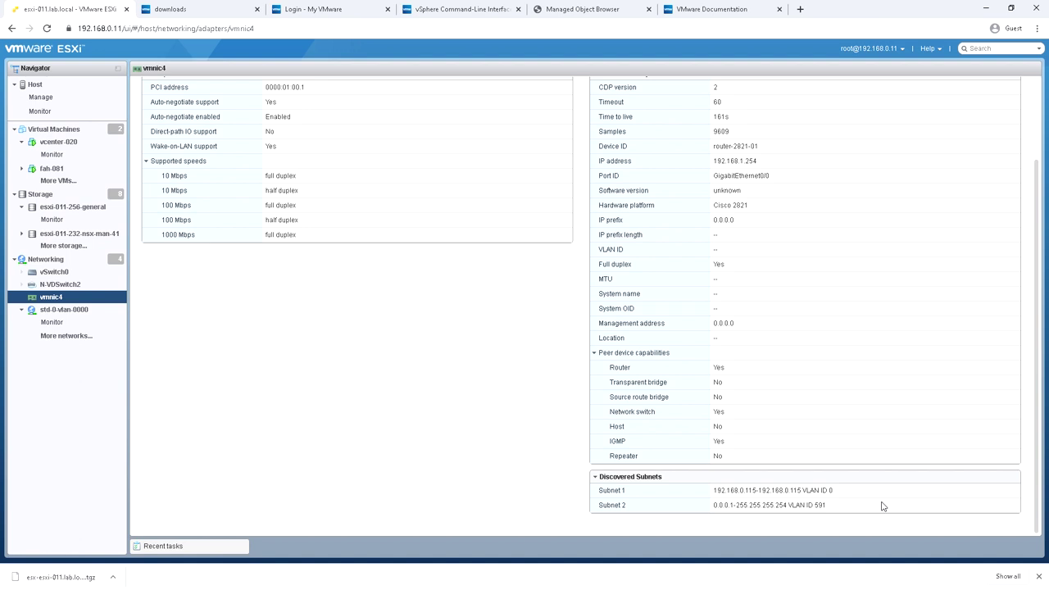
scroll(381, 368, "up", 2)
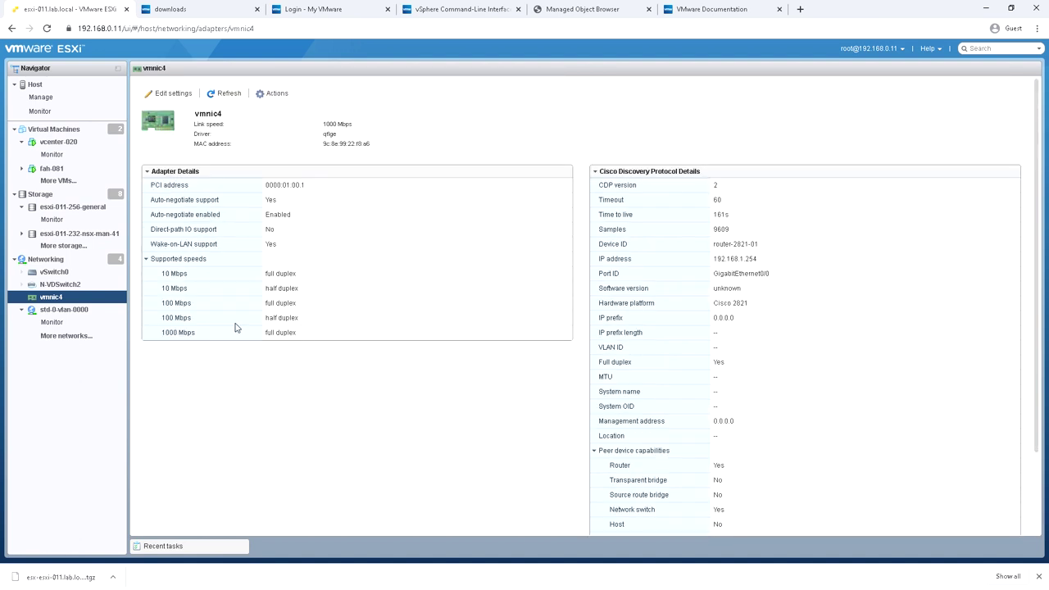
View the details and topology of the std-0-vcenter-ha and std-0-replication port groups.
left_click(67, 264)
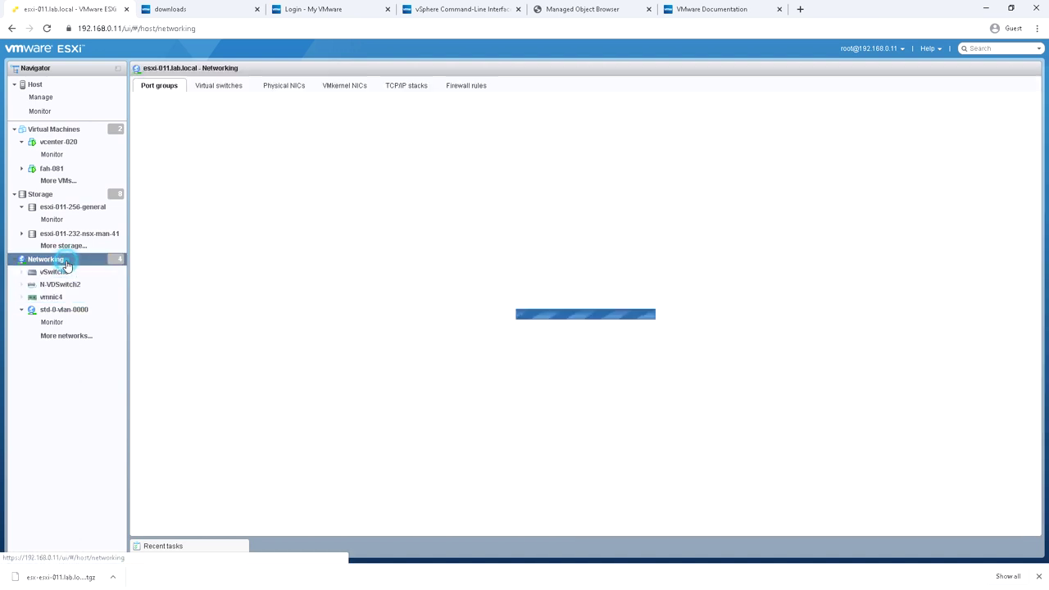
left_click(194, 171)
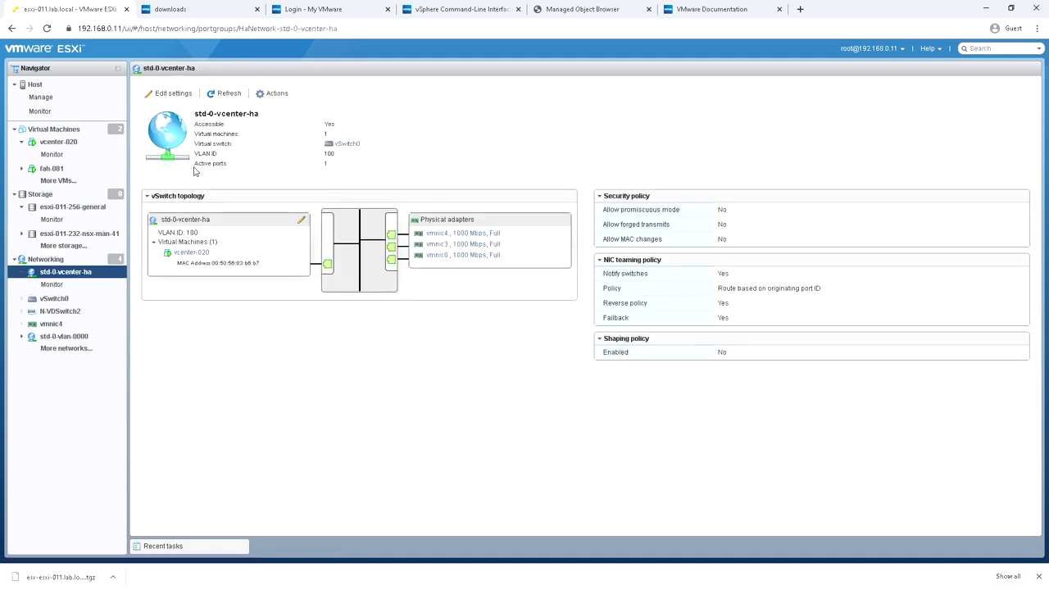
left_click(48, 261)
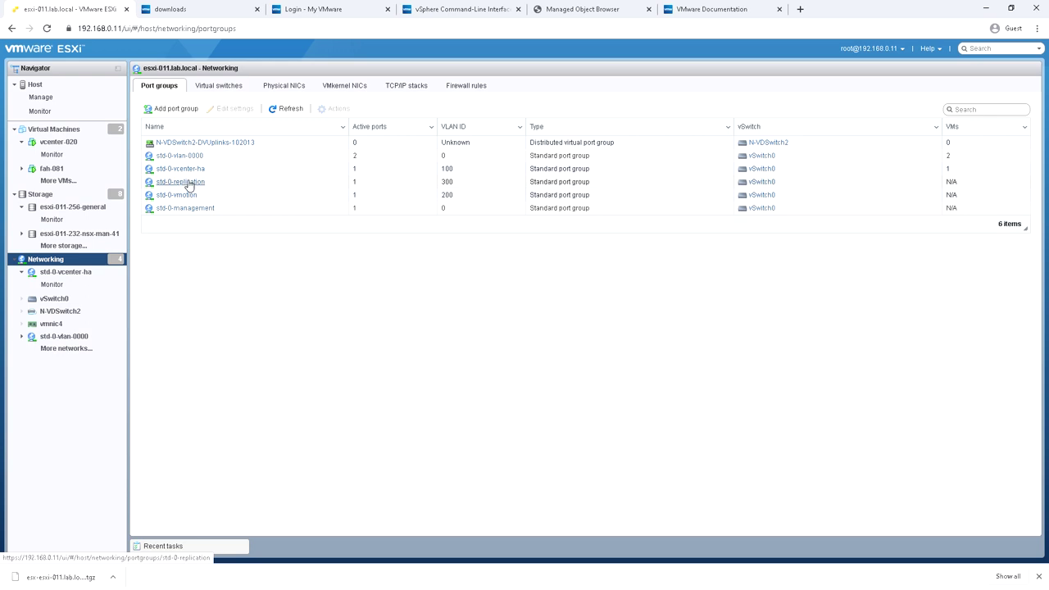
left_click(188, 183)
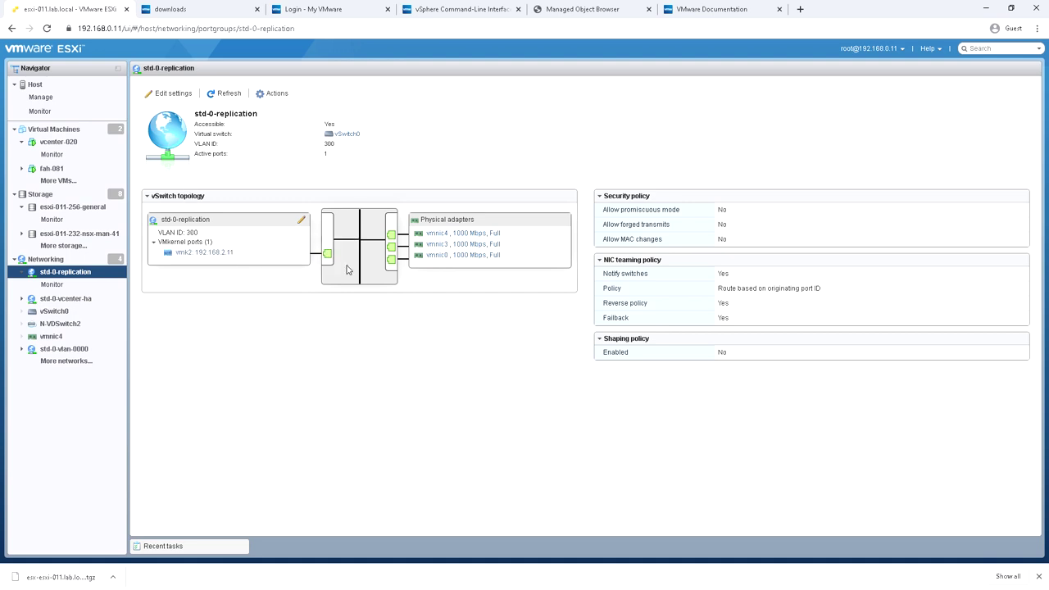
Examine the host's virtual switches, checking vSwitch0's MTU and port group topology and the details of N-VDSwitch2.
left_click(45, 259)
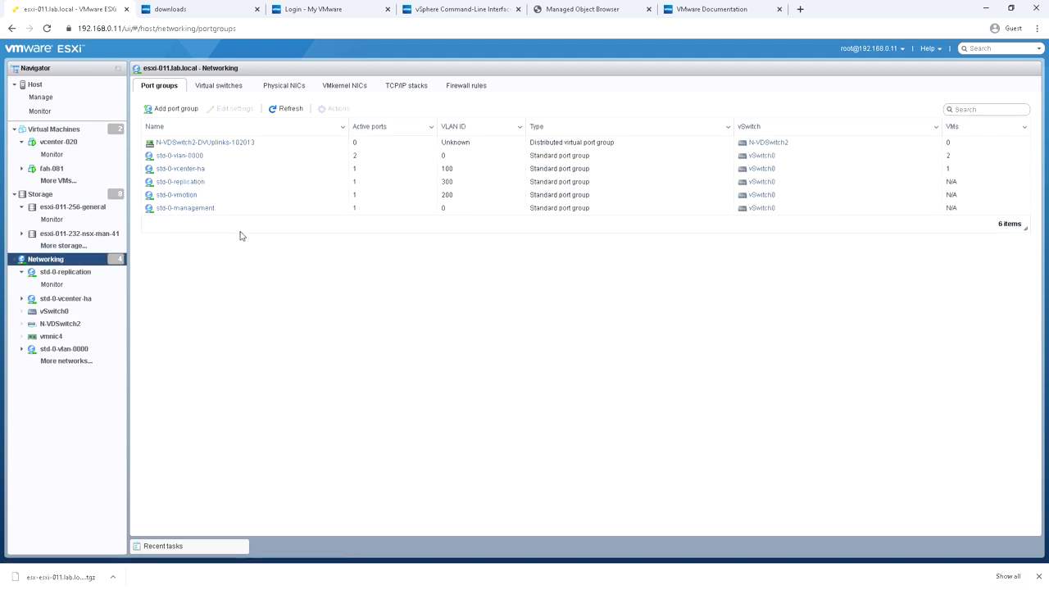
left_click(229, 87)
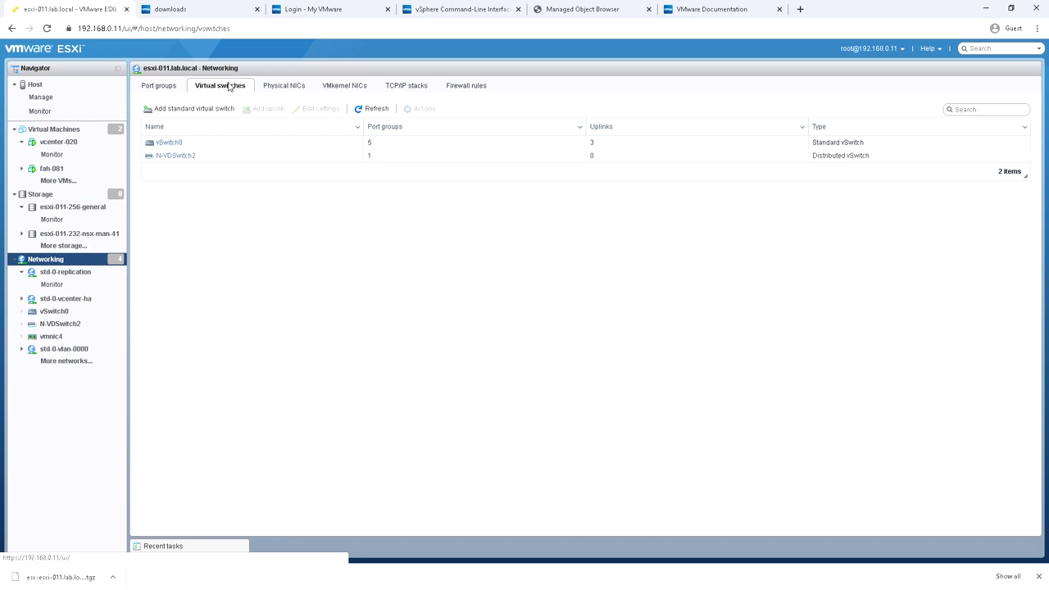
left_click(170, 143)
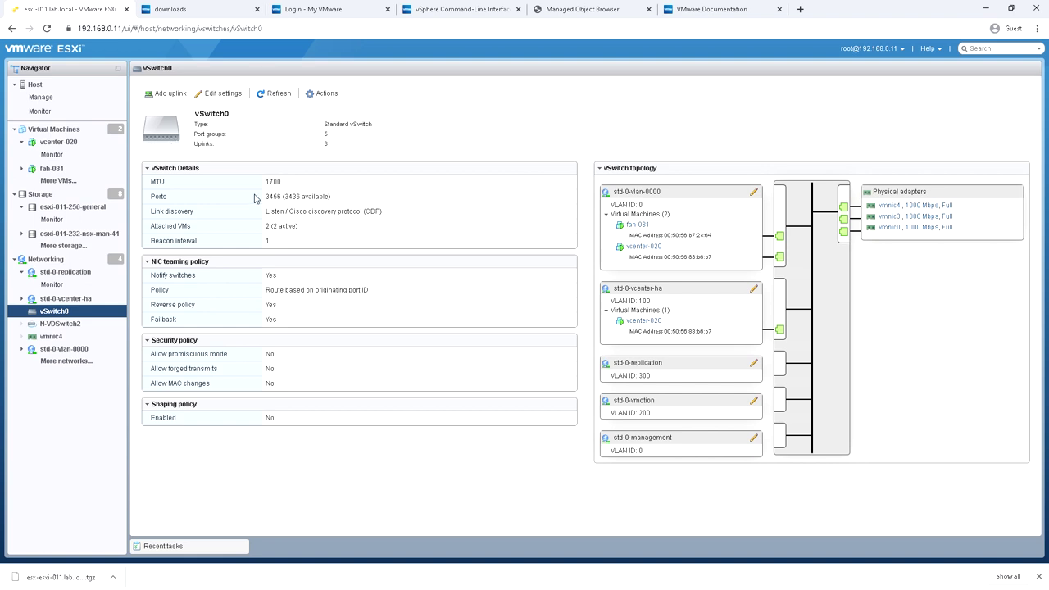
left_click_drag(293, 182, 261, 186)
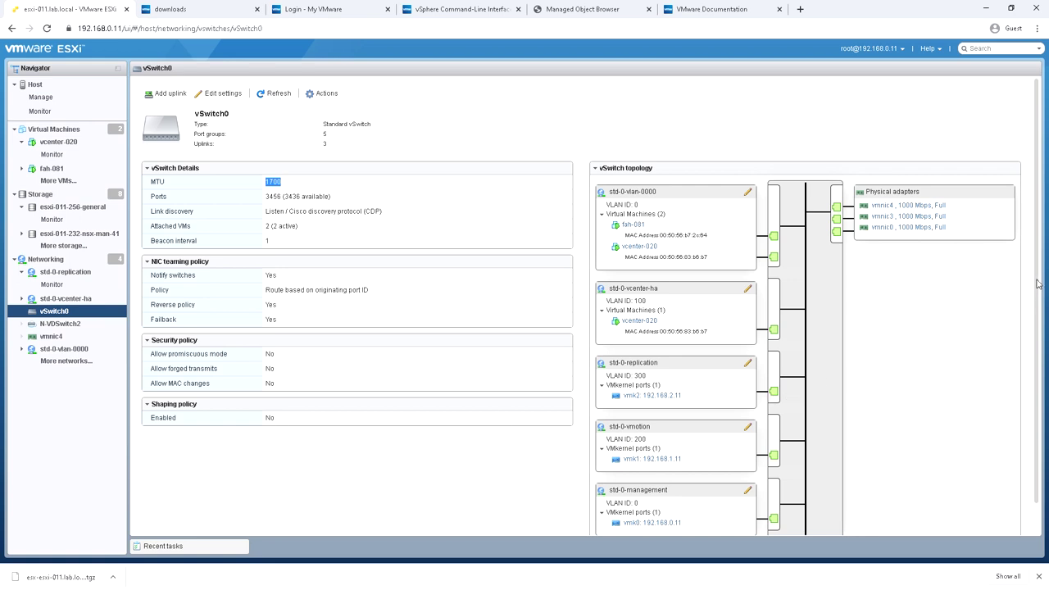
scroll(1037, 284, "down", 1)
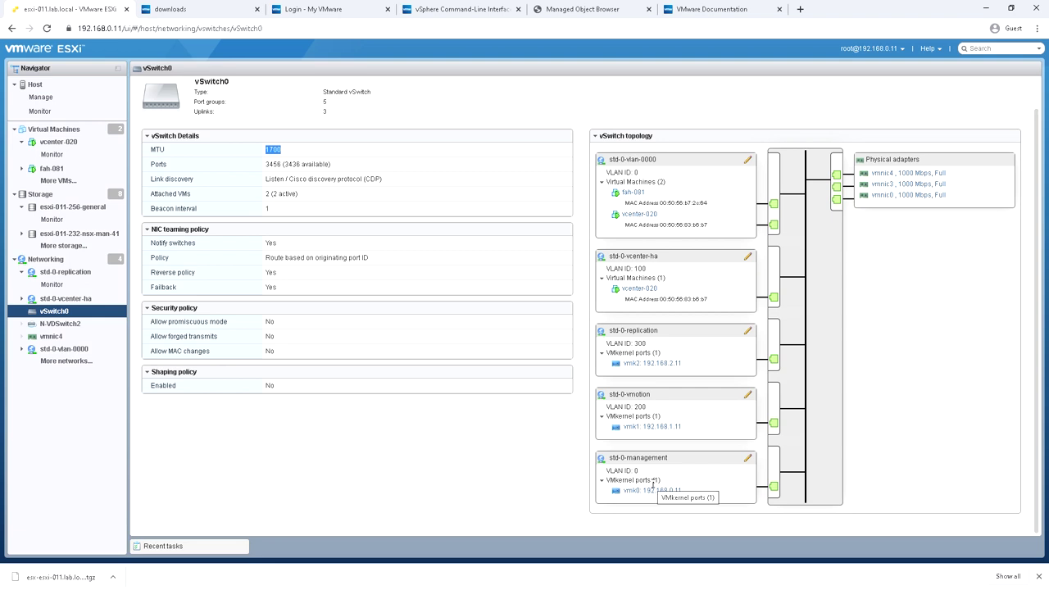
left_click(52, 262)
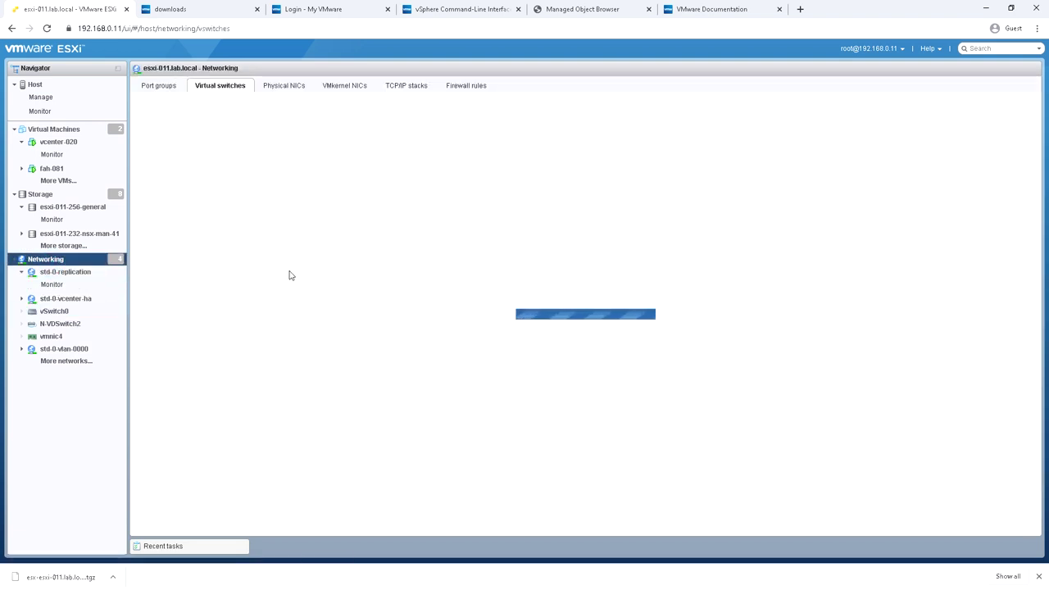
left_click(178, 156)
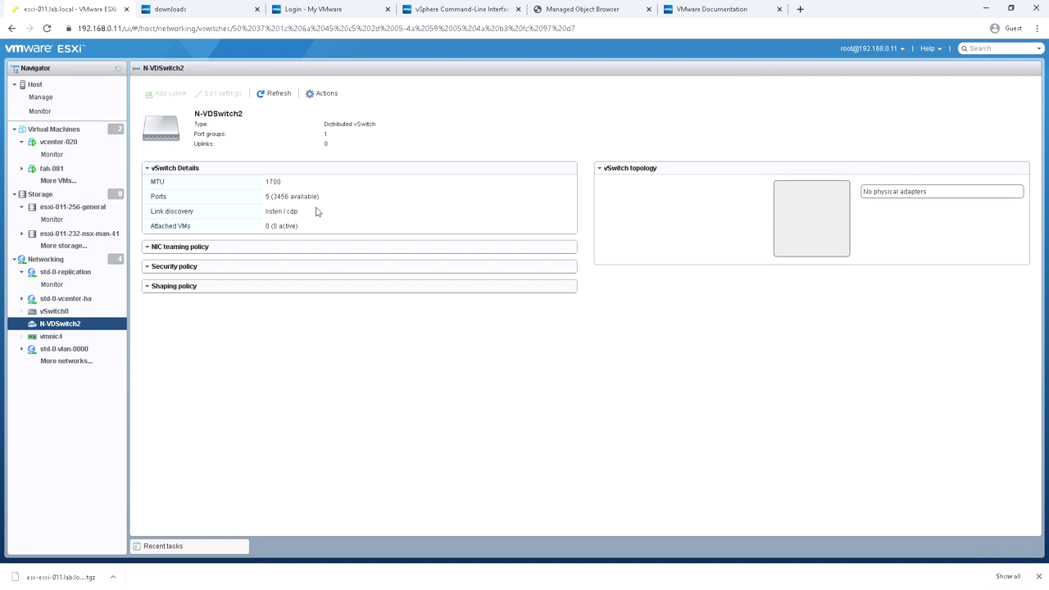
Review the host's physical NICs and examine vmnic0's adapter details, discovery protocol information and discovered subnets.
left_click(70, 261)
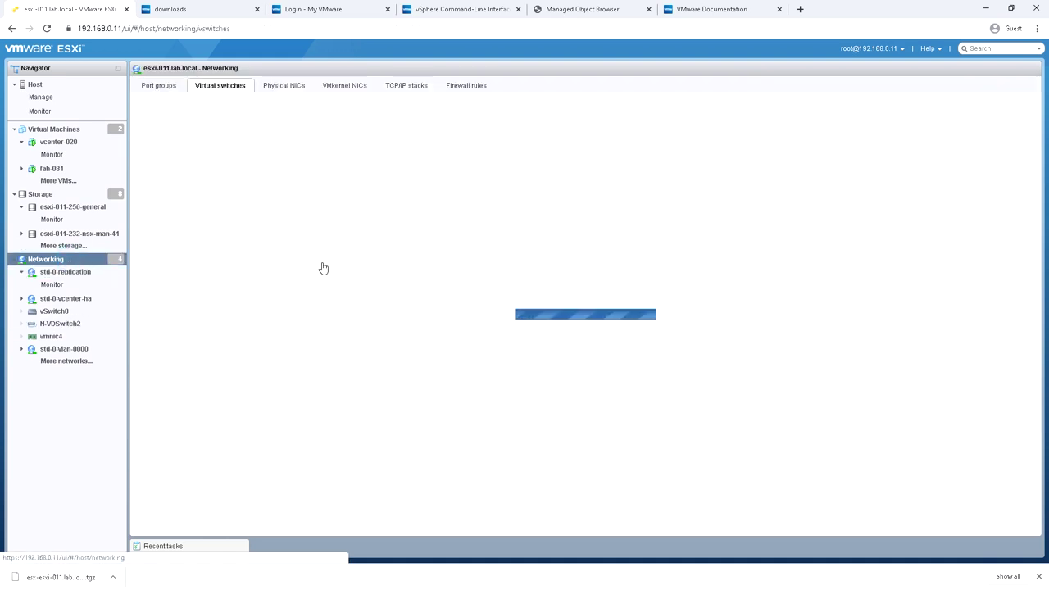
left_click(282, 90)
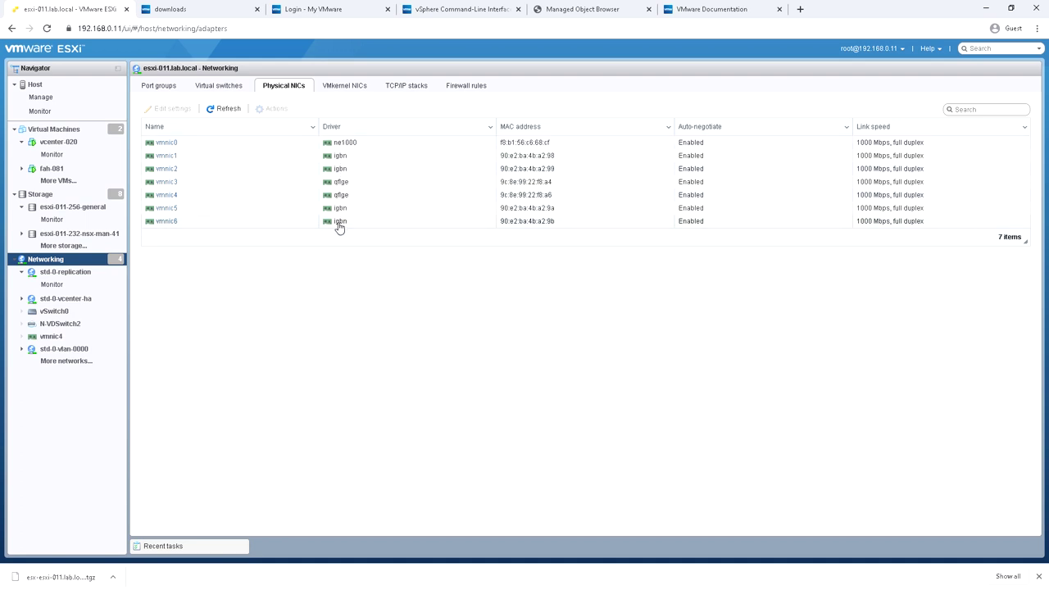
left_click(351, 144)
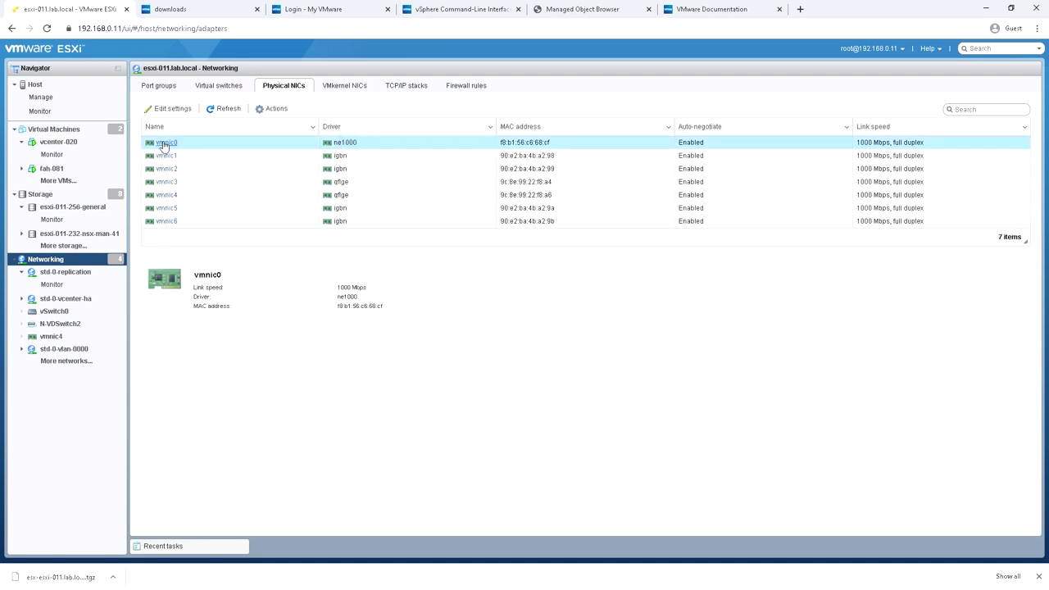
left_click(164, 144)
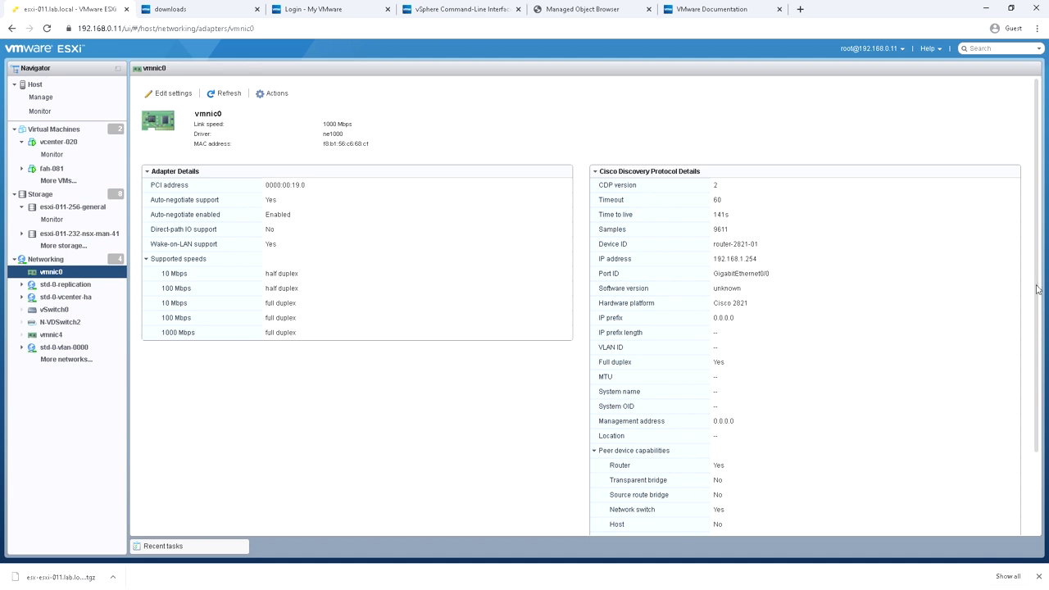
left_click_drag(1035, 276, 1034, 349)
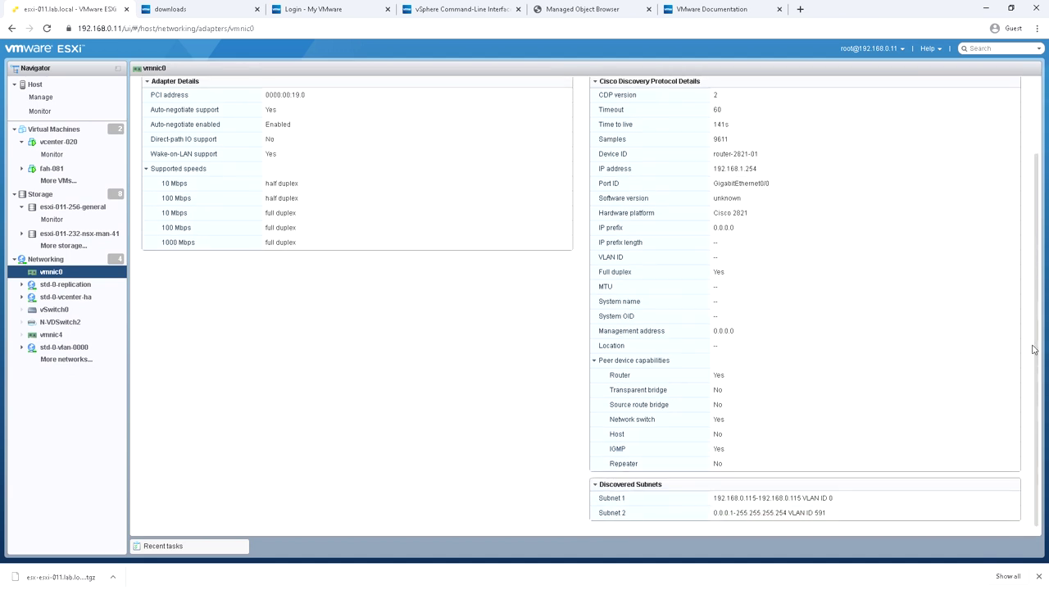
Check vmnic0's discovered hardware platform, its editable speed setting and its available actions without changing anything.
left_click_drag(754, 215, 715, 215)
left_click(776, 216)
scroll(776, 220, "up", 2)
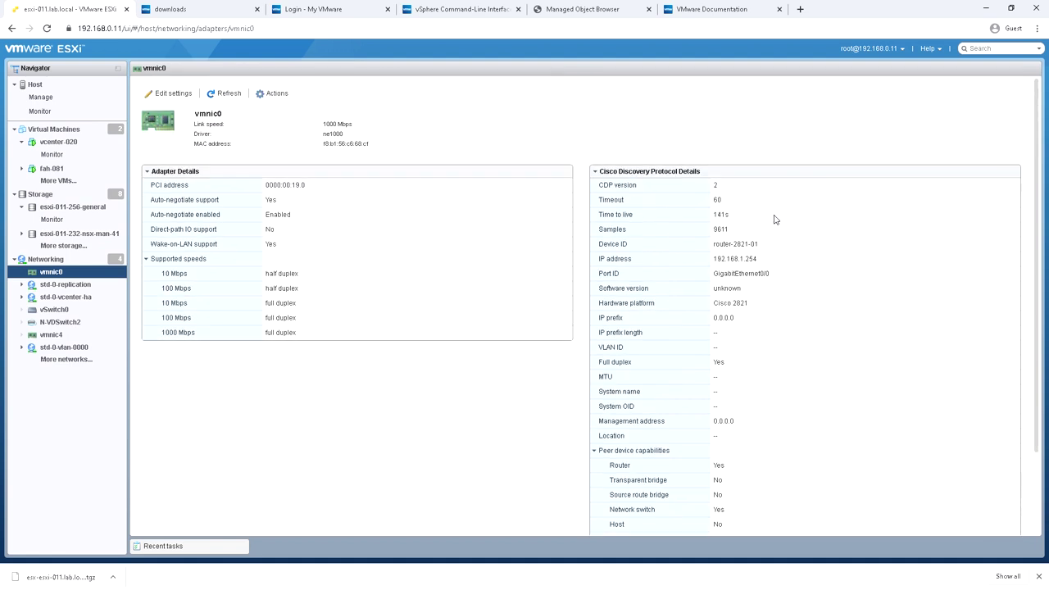
left_click(170, 94)
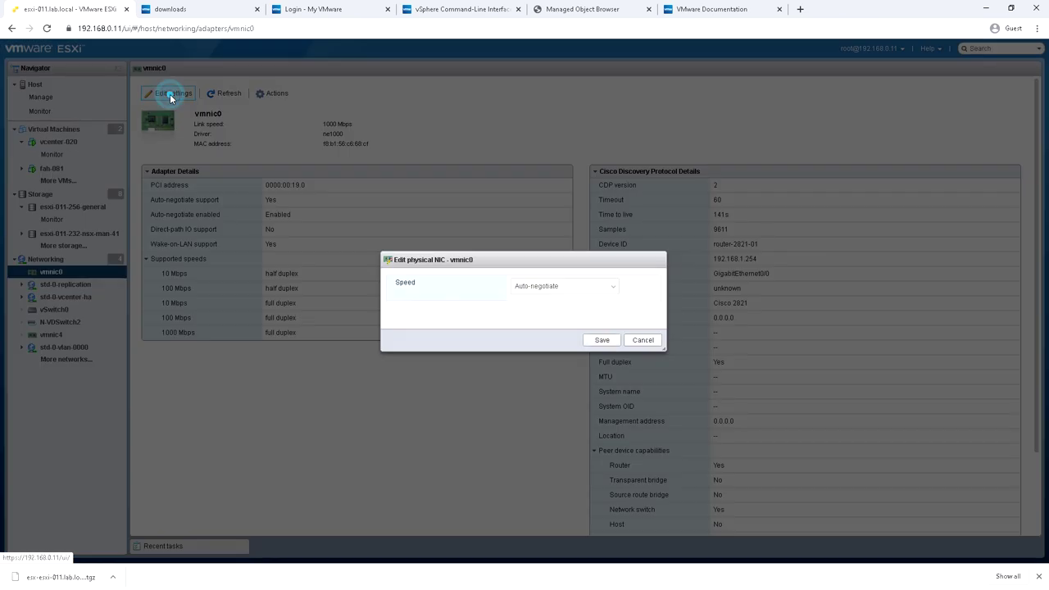
left_click(641, 339)
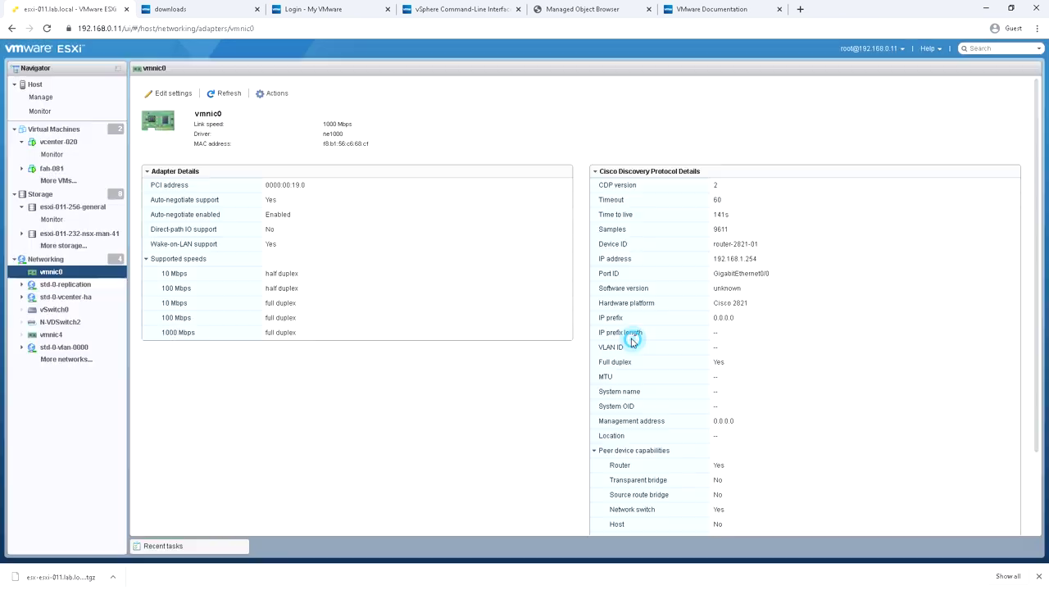
left_click(273, 94)
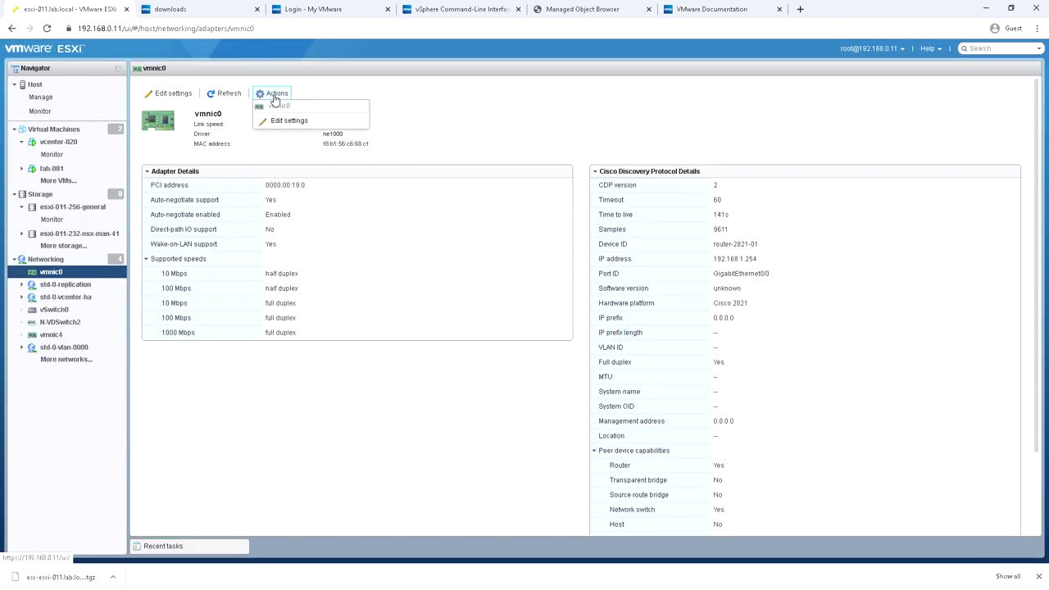
Review the host's VMkernel NICs and examine the topology and policies of the std-0-management port group.
left_click(69, 261)
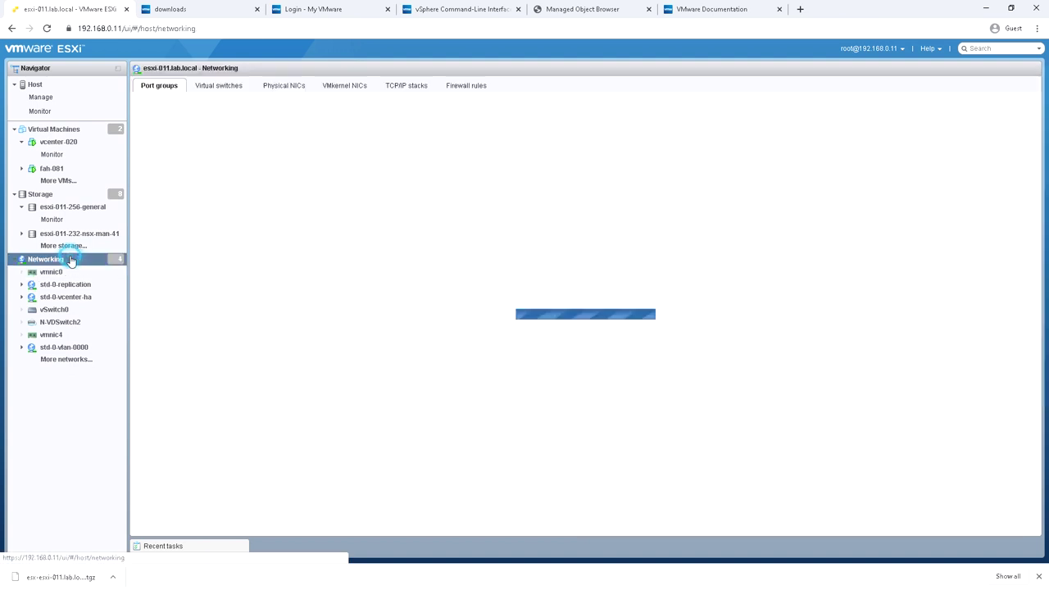
left_click(340, 87)
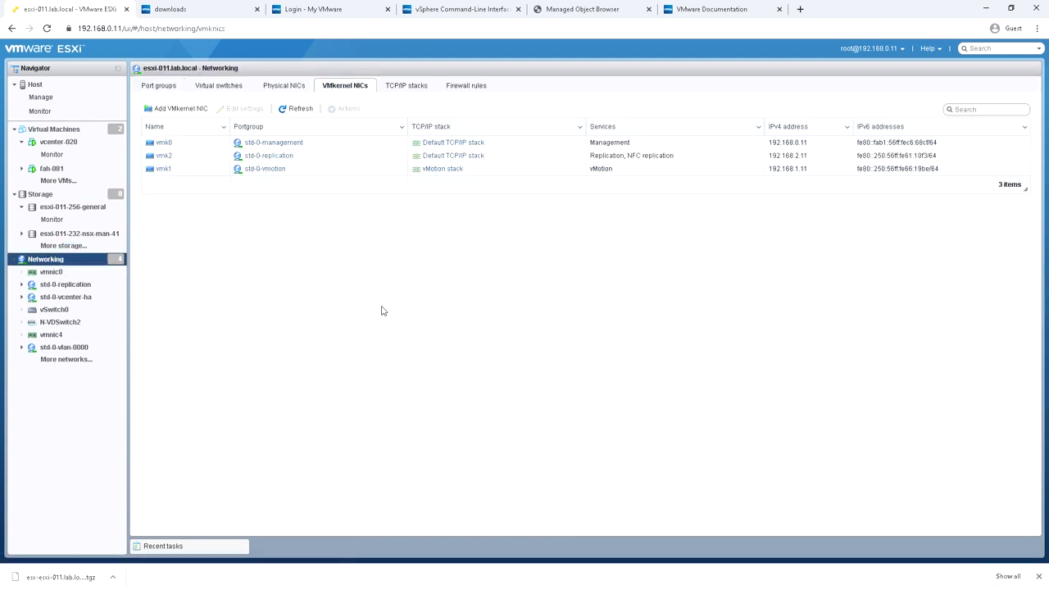
left_click(289, 146)
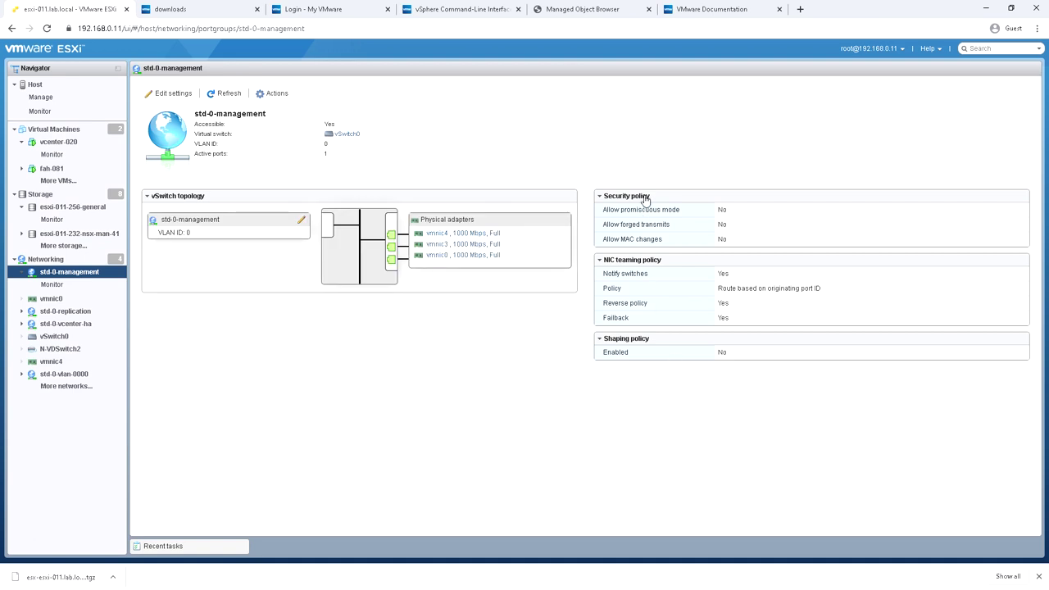
Examine the std-0-vmotion port group and its editable security, NIC teaming and traffic shaping settings, leaving without saving.
left_click(70, 260)
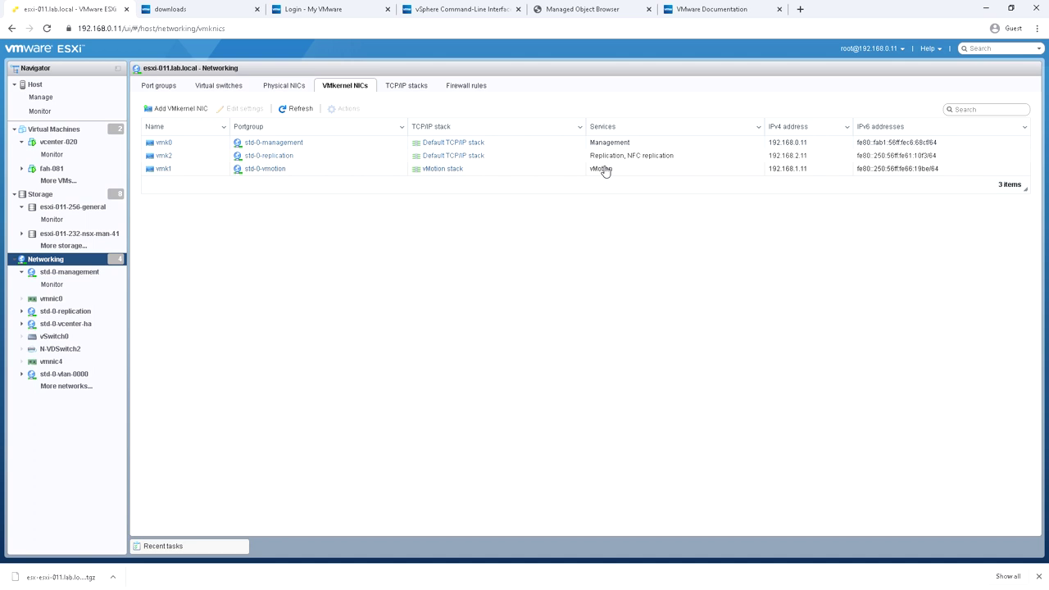
left_click(274, 169)
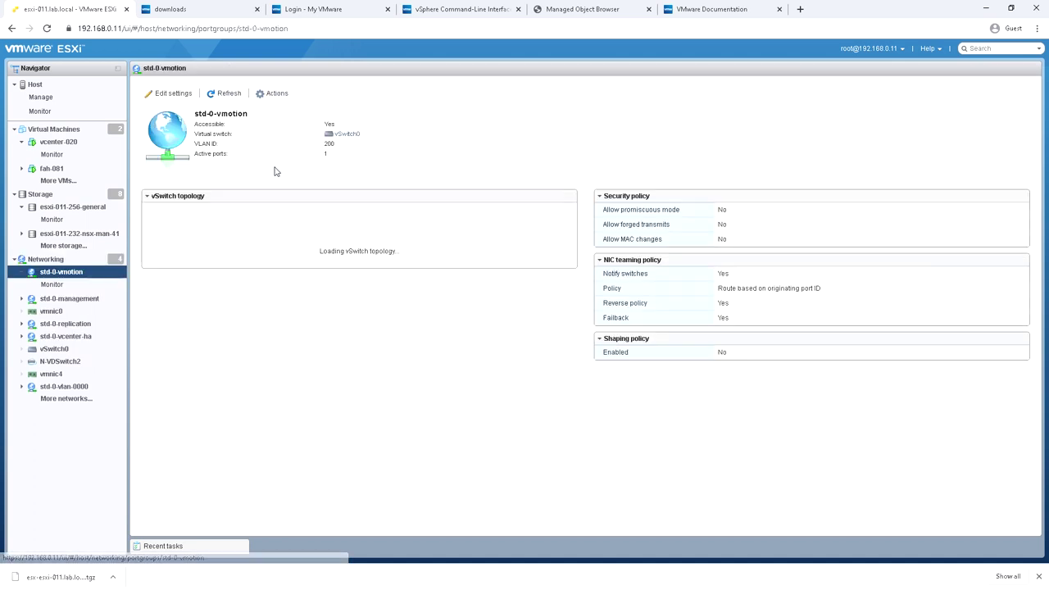
left_click(180, 93)
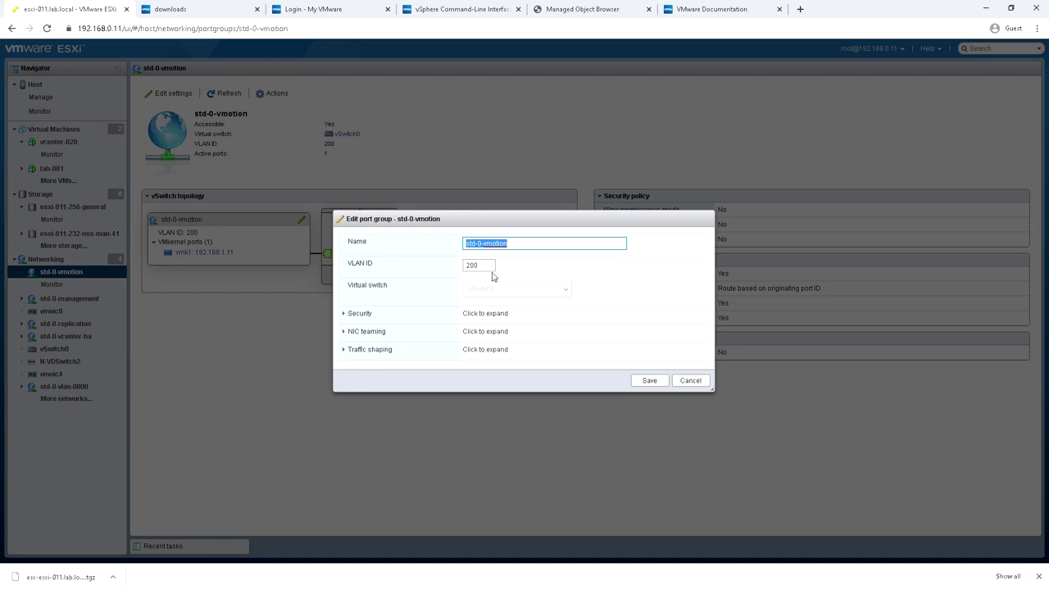
left_click(345, 350)
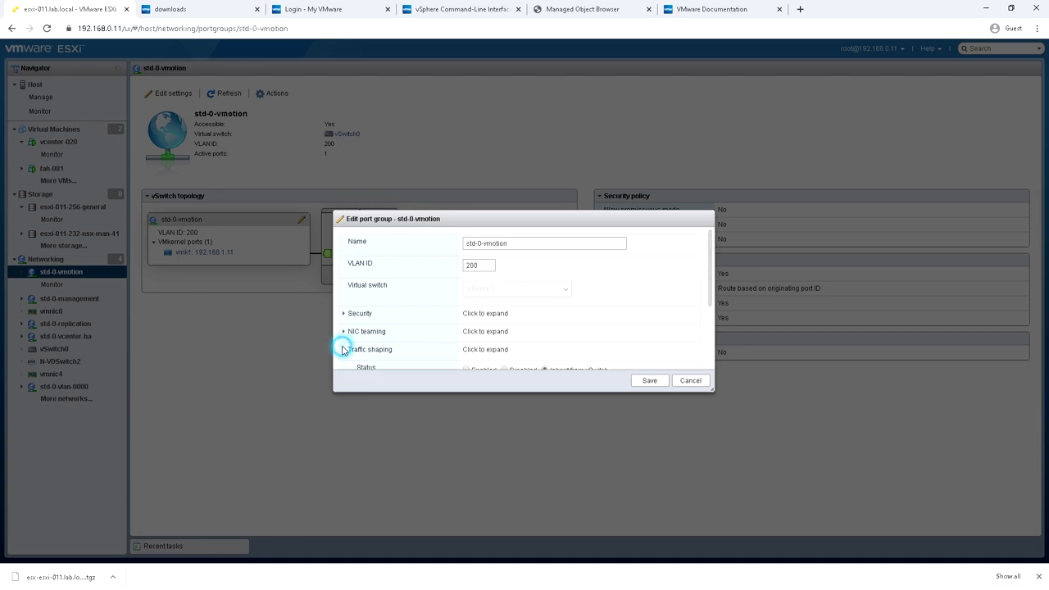
left_click(345, 276)
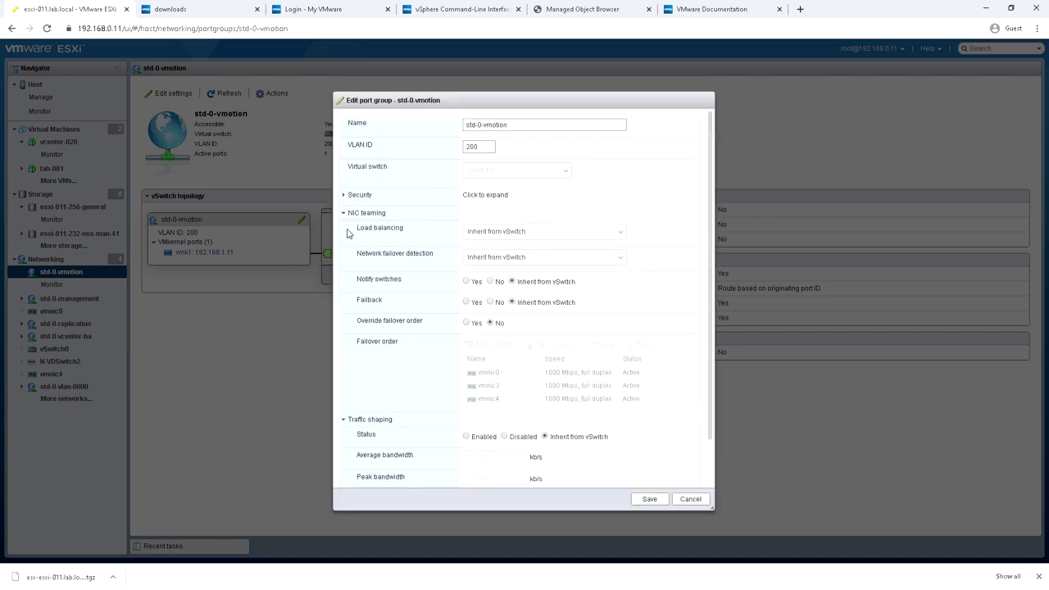
left_click(343, 195)
left_click_drag(709, 283, 704, 397)
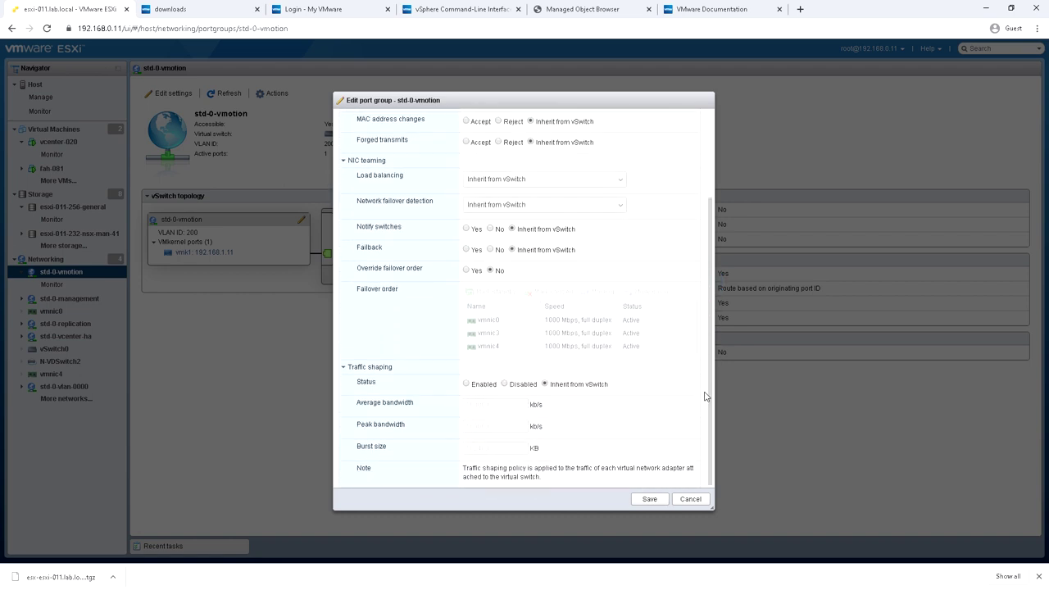
left_click(691, 499)
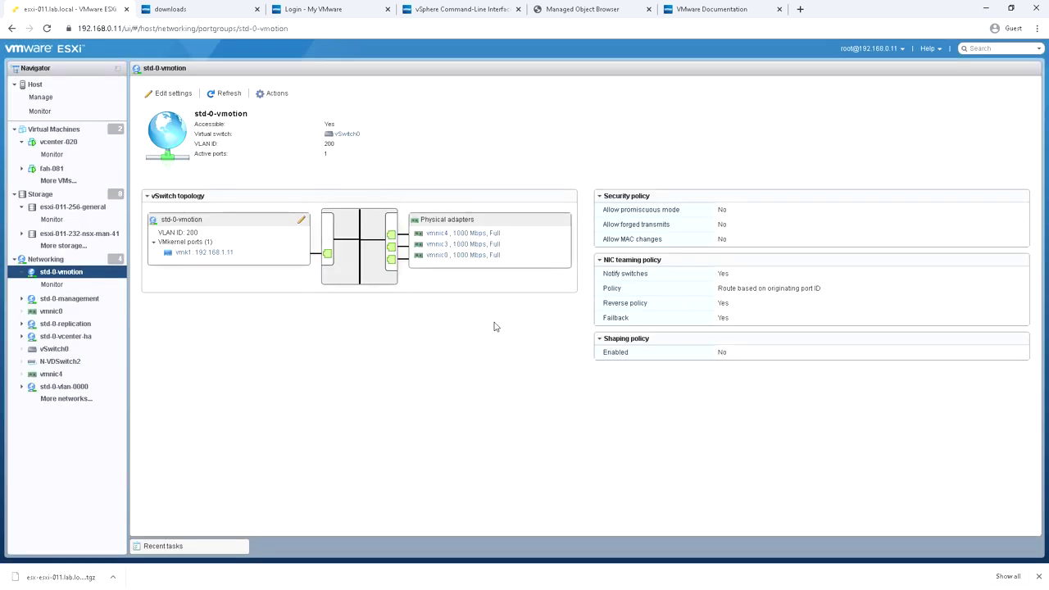
Examine VMkernel adapter vmk1's TCP/IP configuration and services, checking the vMotion entry and the services with missing label translations.
left_click(61, 260)
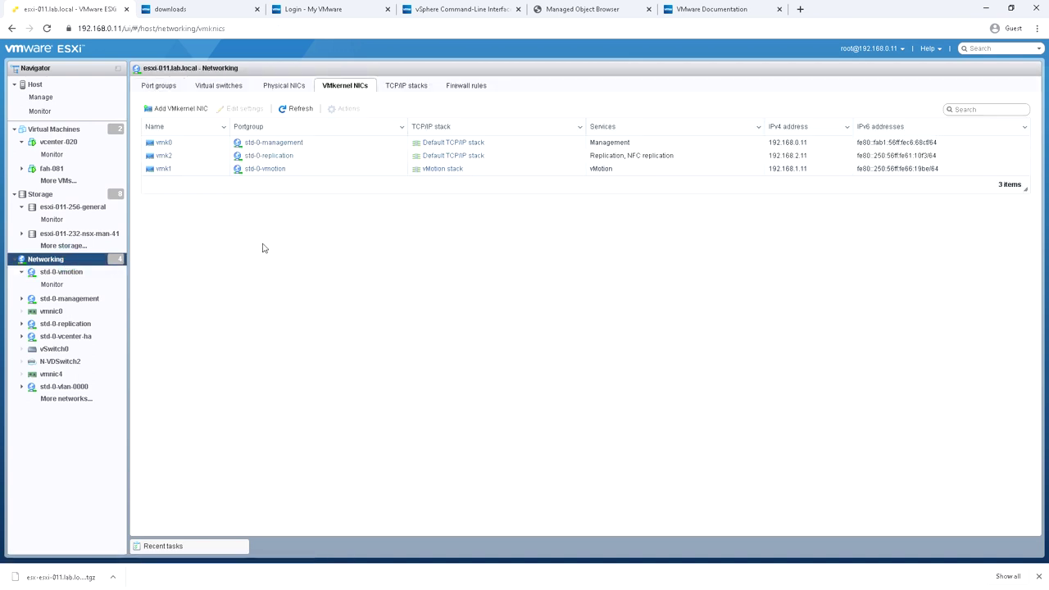
left_click(162, 170)
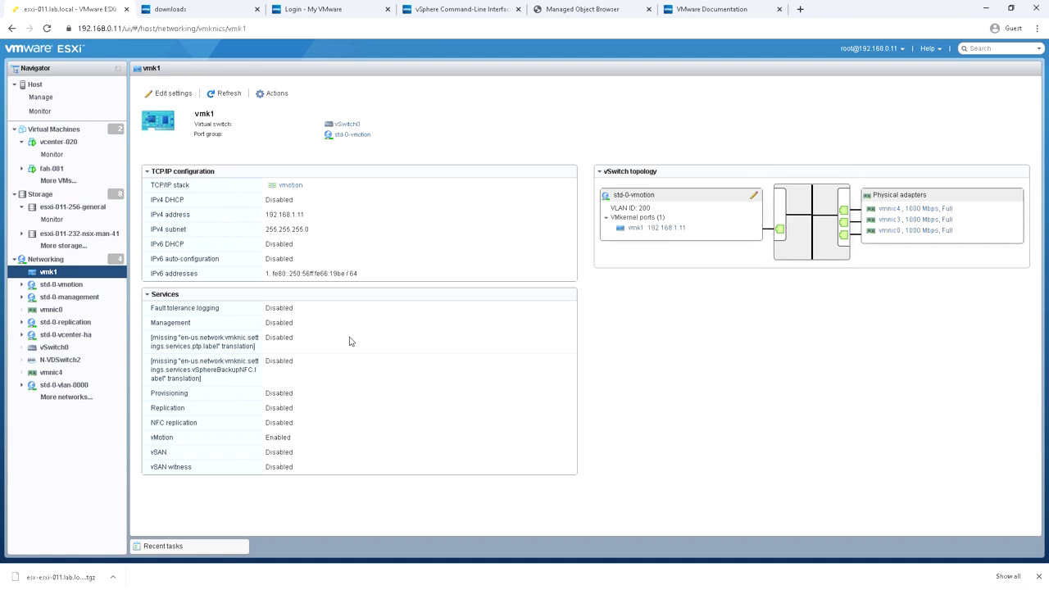
double_click(266, 438)
left_click(211, 440)
left_click_drag(151, 437, 293, 438)
left_click_drag(273, 382, 143, 342)
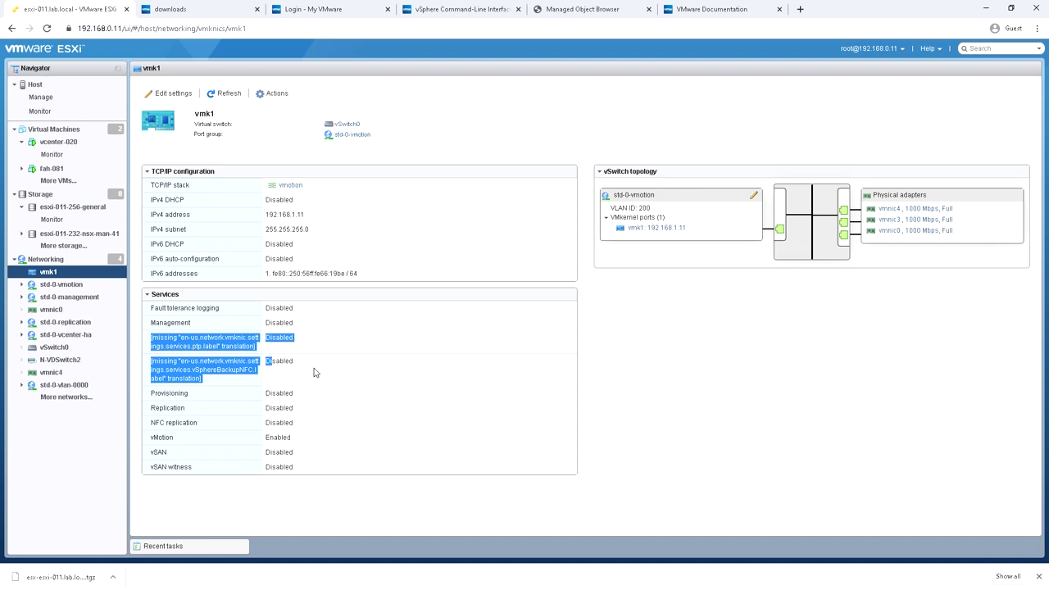
Review the host's TCP/IP stacks and firewall rules.
left_click(49, 259)
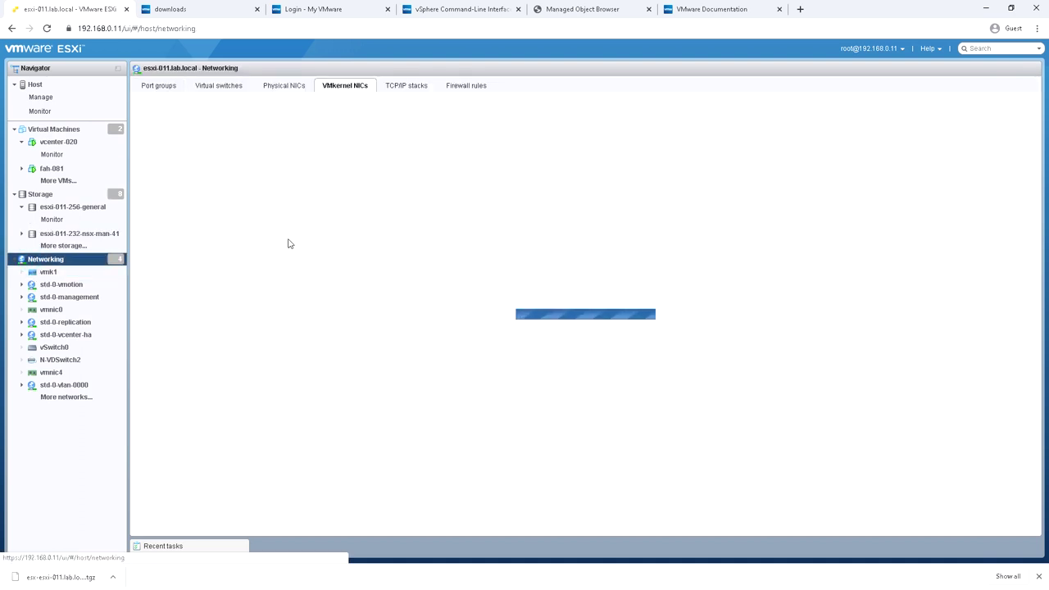
left_click(401, 92)
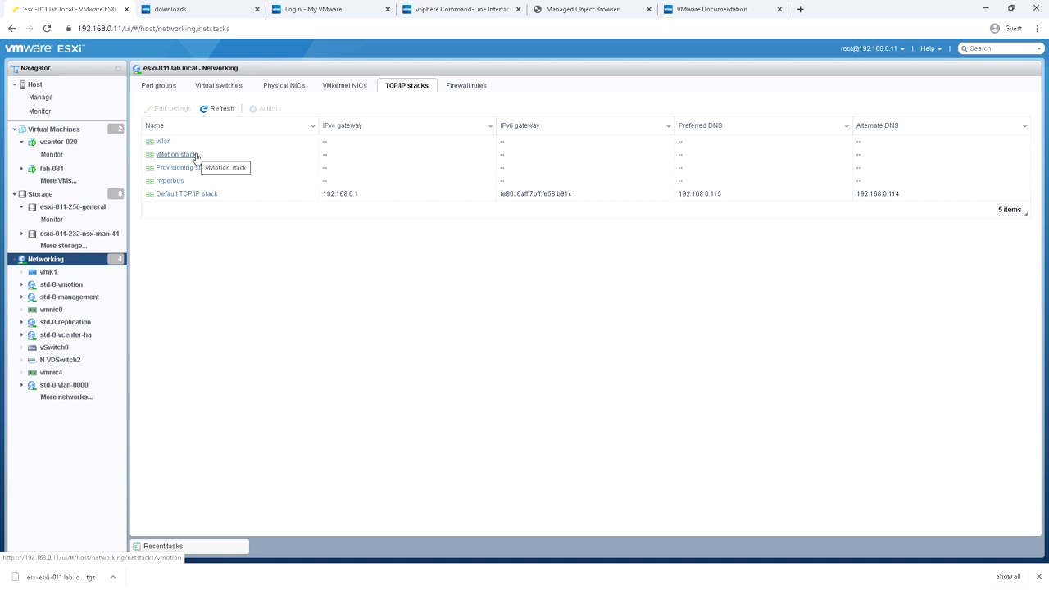
left_click(467, 86)
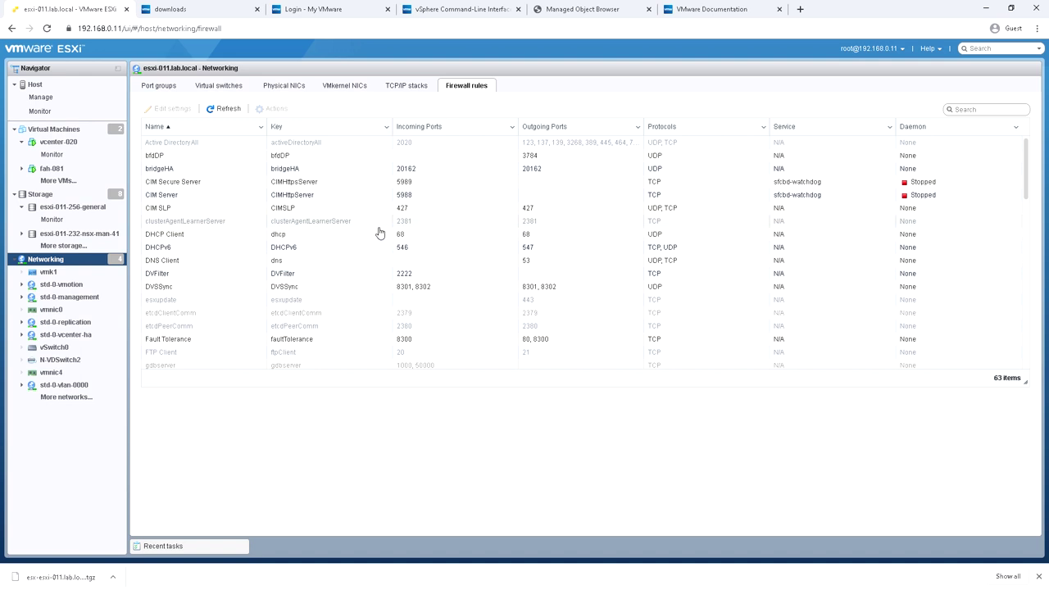
Revisit the host's lists of physical NICs, virtual switches and port groups.
left_click(229, 93)
left_click(282, 86)
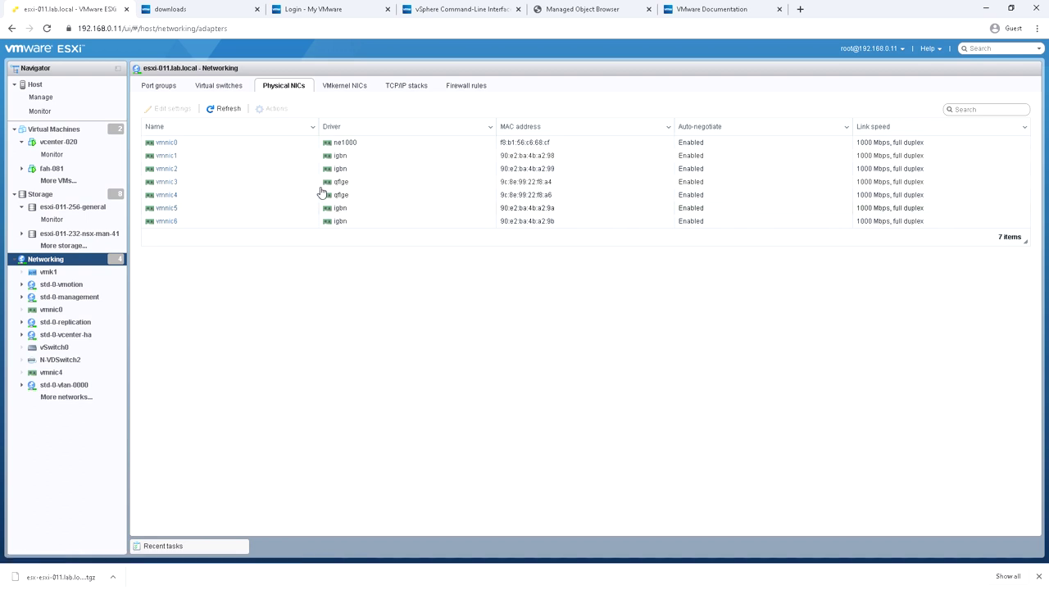
left_click(221, 88)
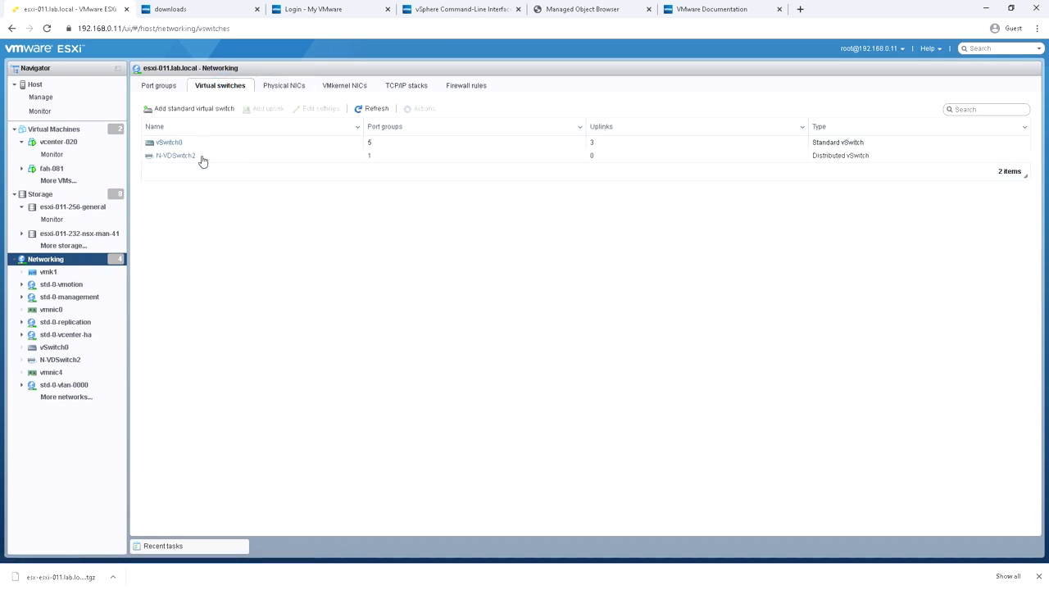
left_click(164, 87)
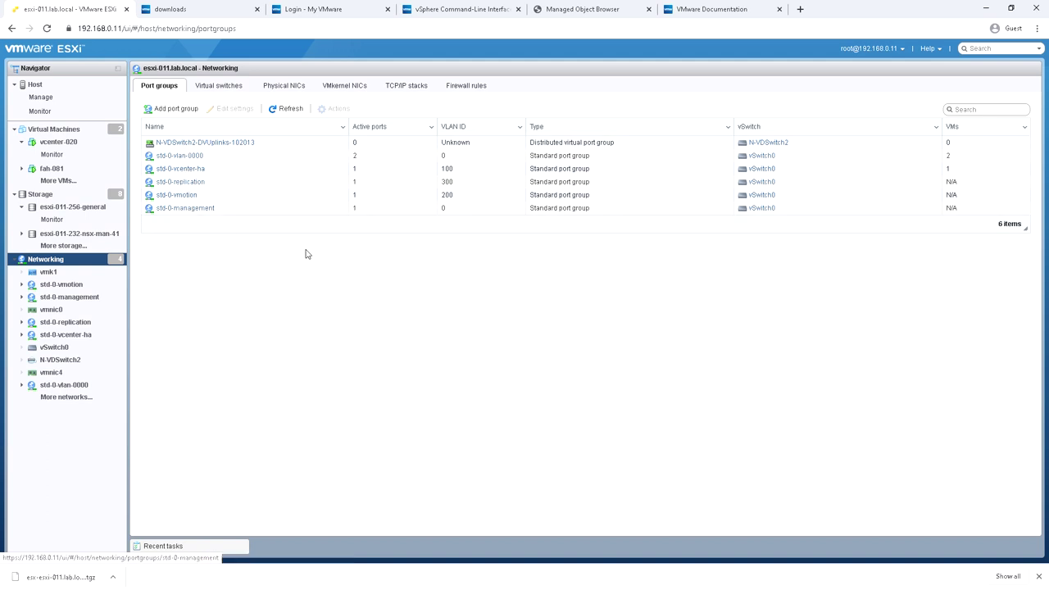
Log out of the ESXi host's root session.
left_click(875, 49)
left_click(854, 115)
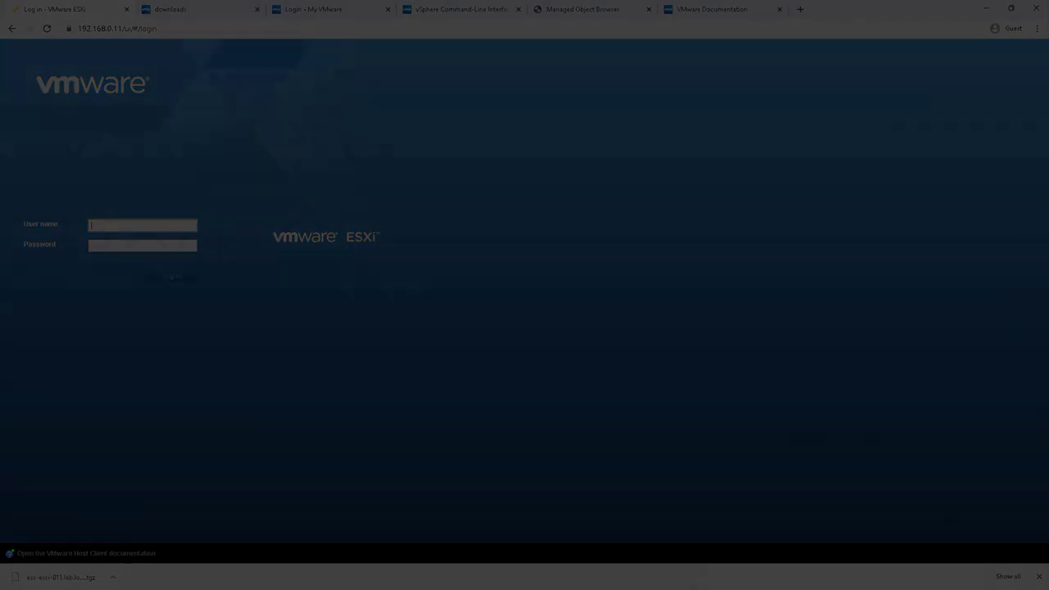